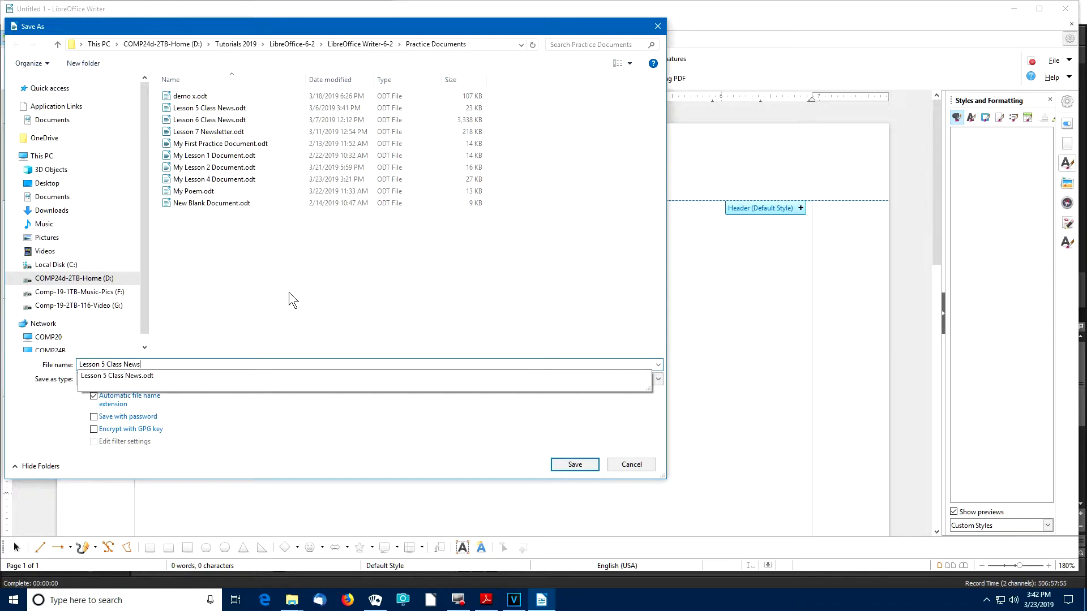
Save the document as "Lesson 5 Class News" in the Practice Documents folder, in ODF Text Document format
key(Escape)
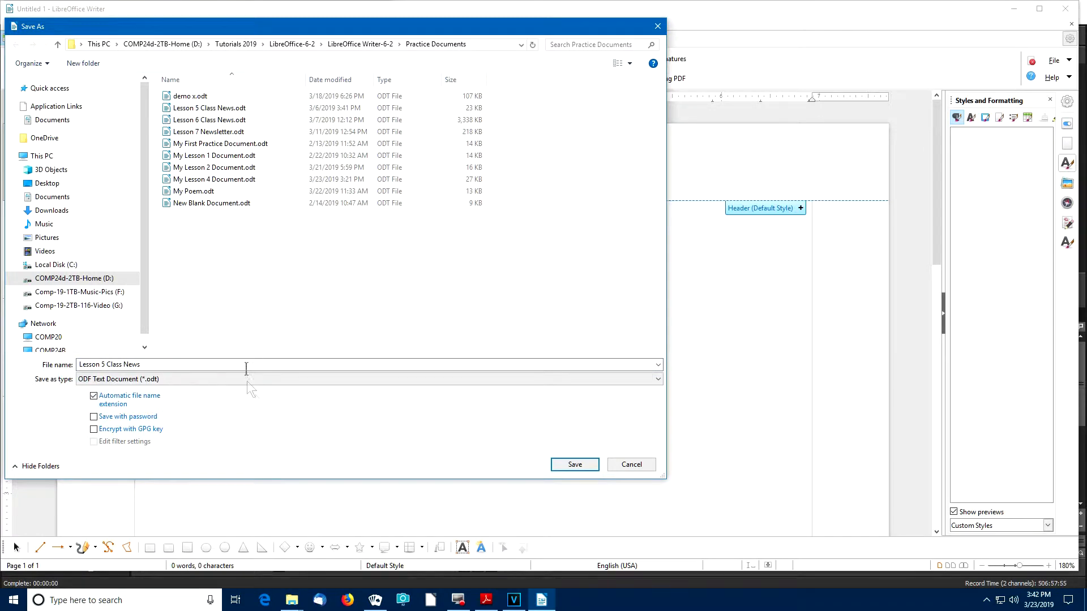
click(574, 464)
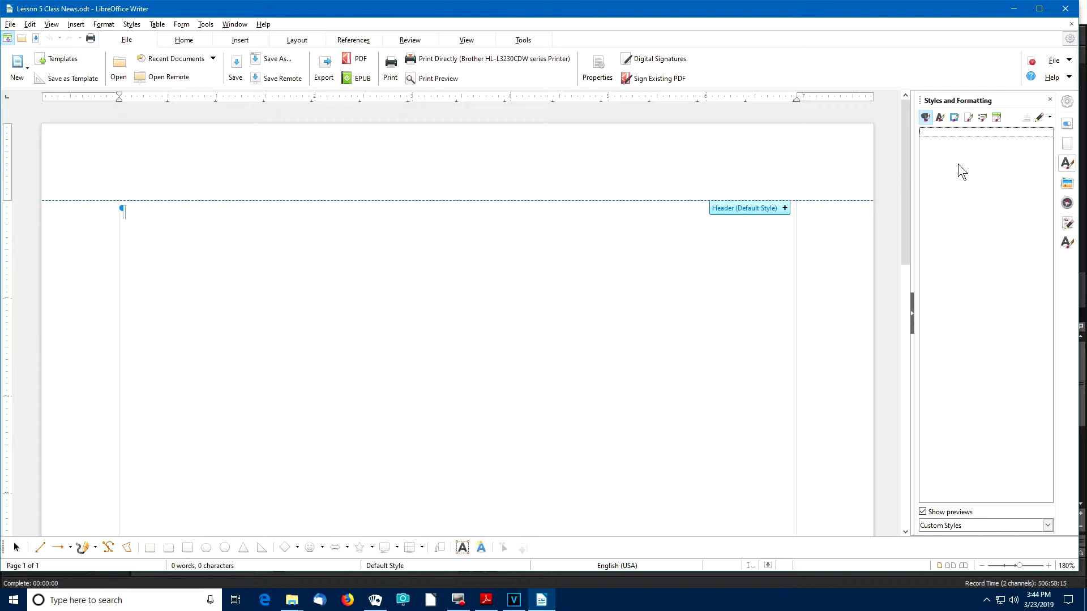
Load the text, frame, page and numbering styles from "My Lesson 4 Document.odt", overwriting existing styles
click(1040, 119)
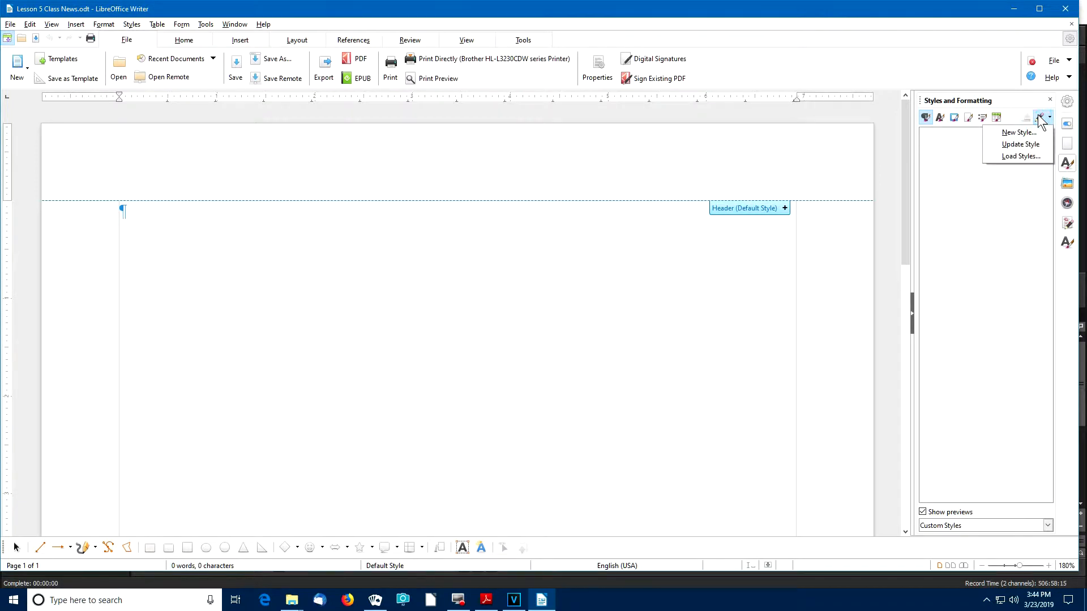
click(1020, 155)
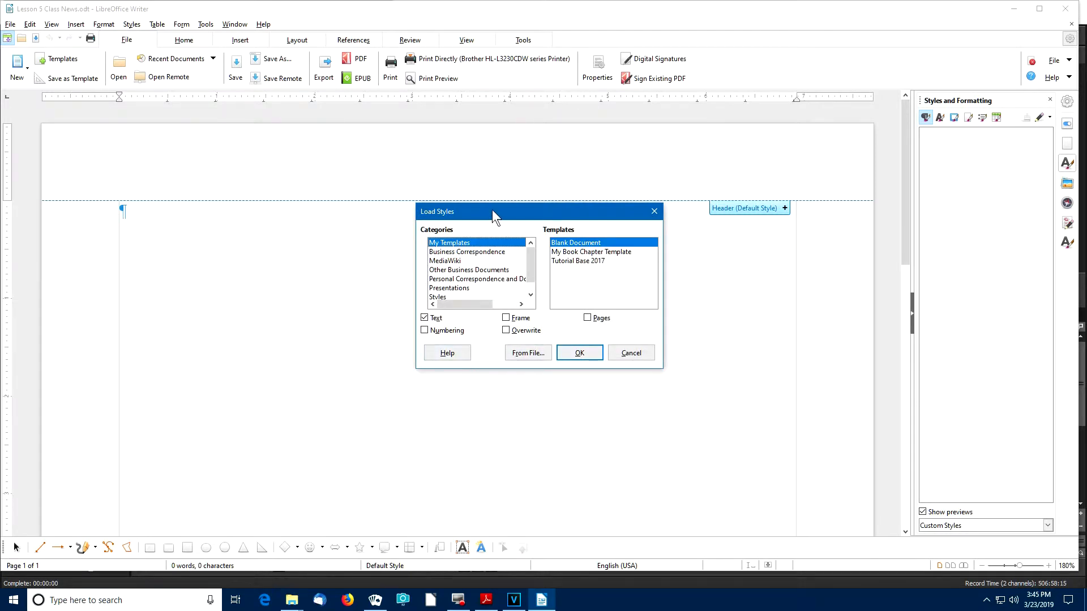
drag(492, 210, 485, 179)
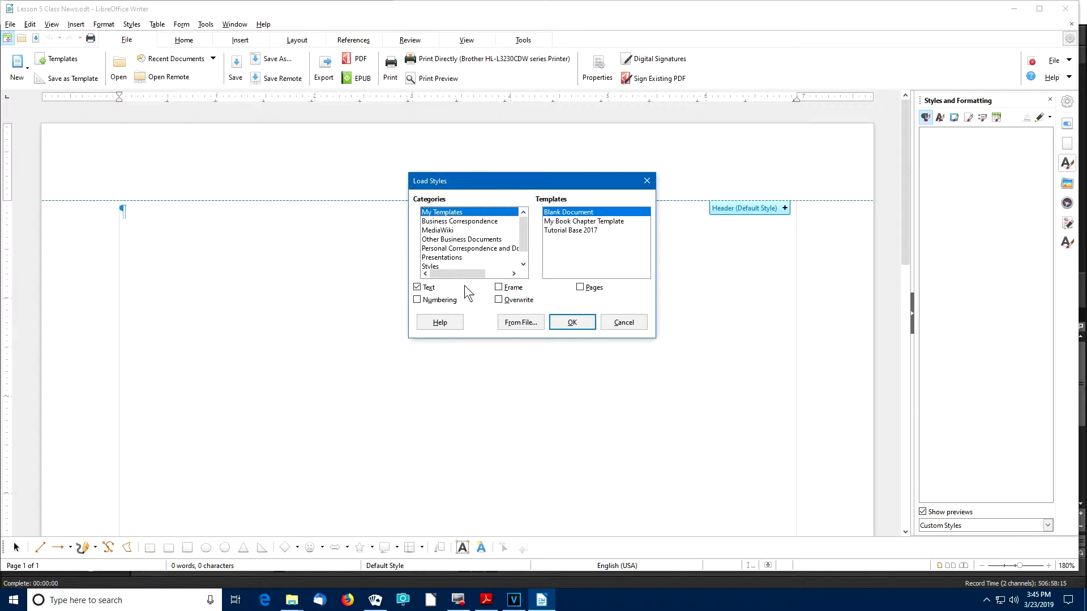
click(498, 287)
click(580, 287)
click(418, 299)
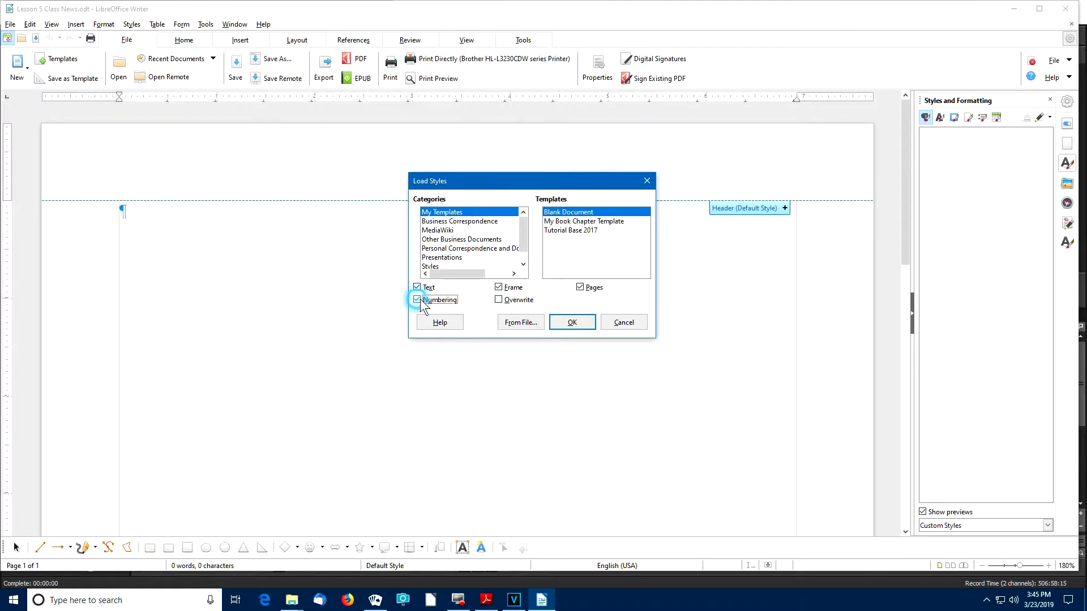
click(498, 299)
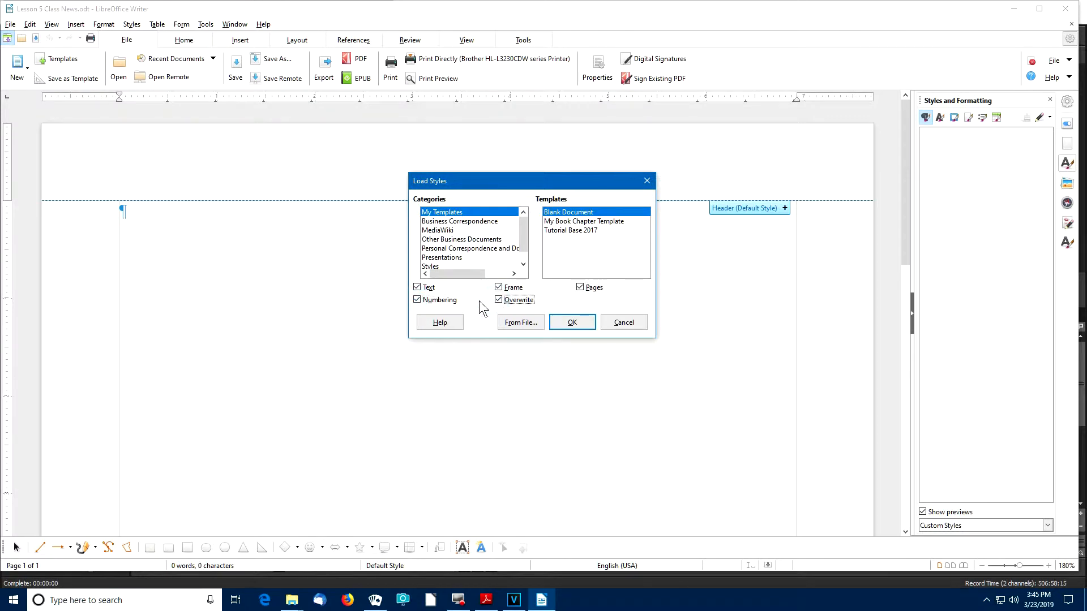
click(517, 322)
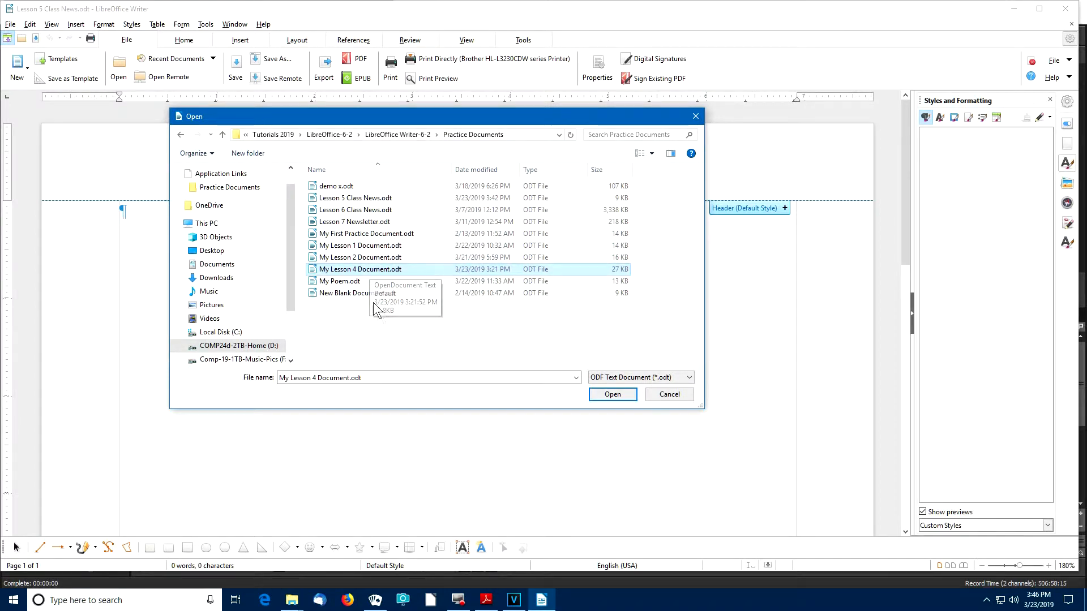
click(611, 395)
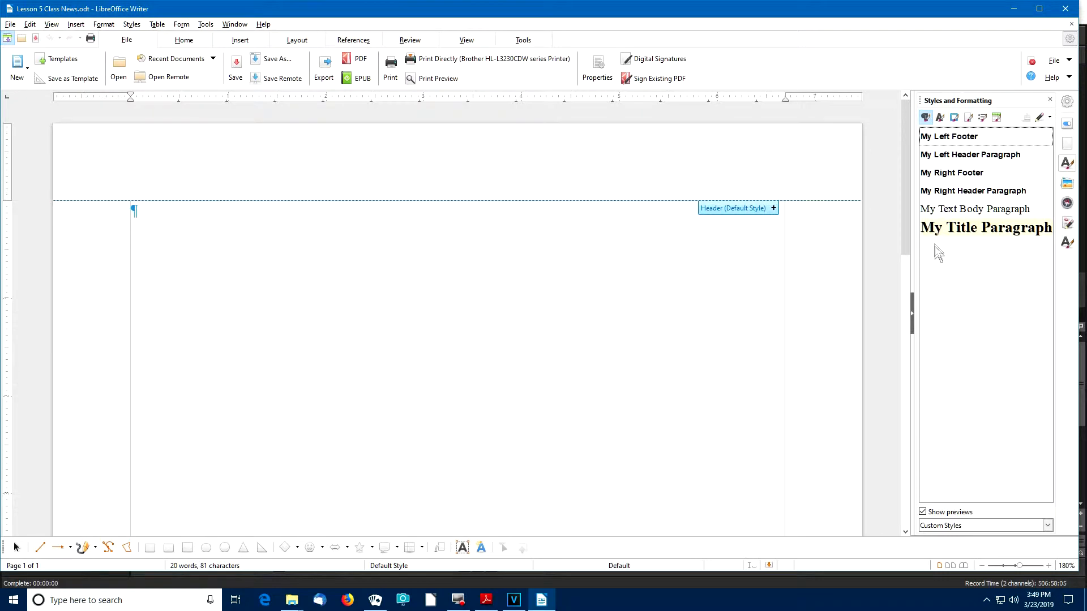
Apply the "My First Page" page style to the first page
click(967, 117)
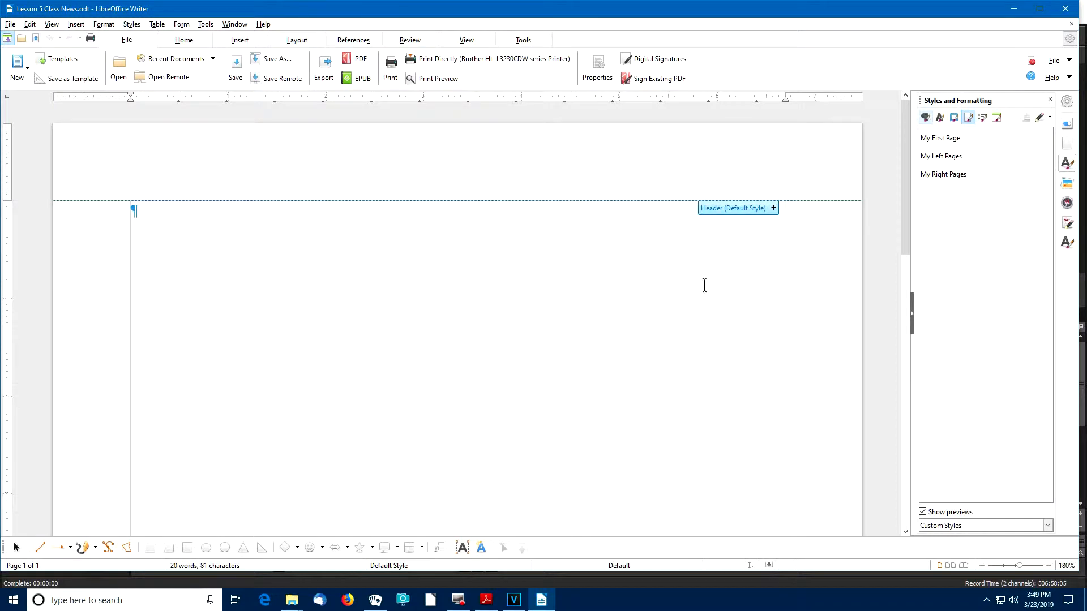
click(205, 221)
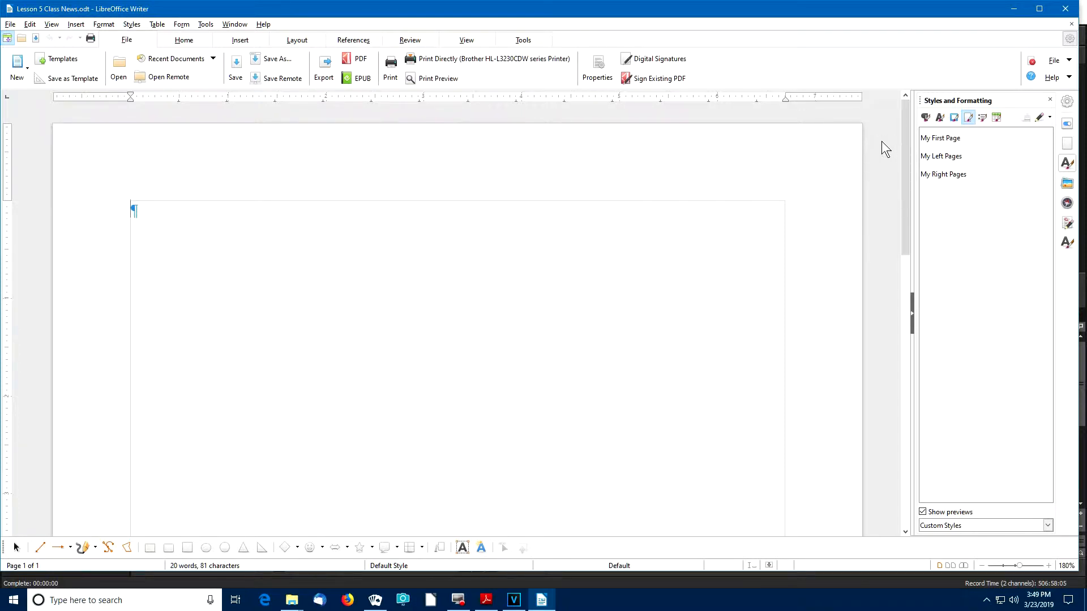
double_click(941, 140)
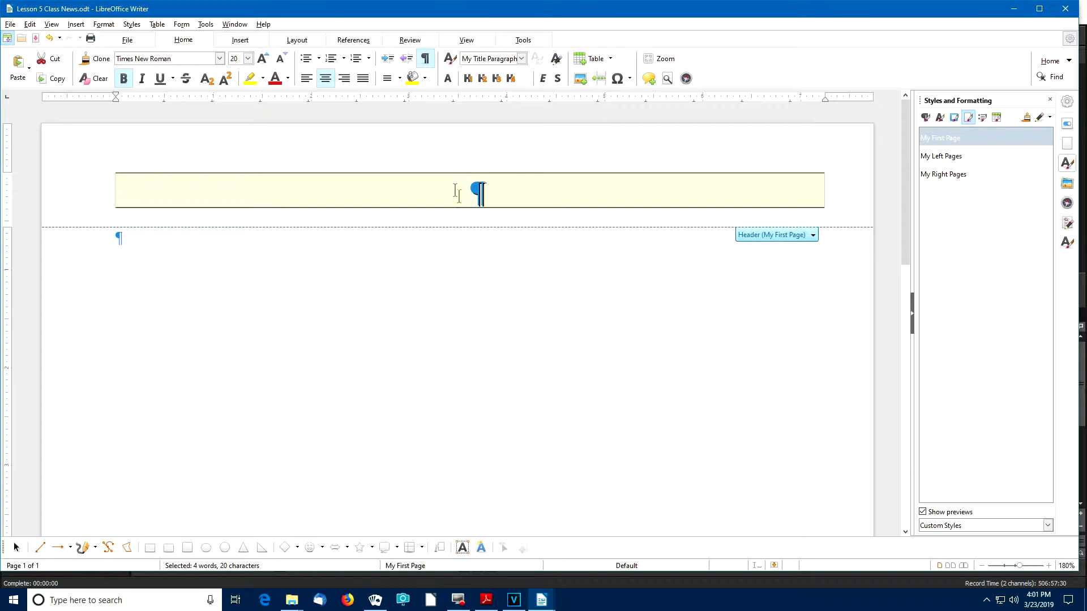
Set the title in the document's description properties to "Lesson 5 Class News"
click(10, 24)
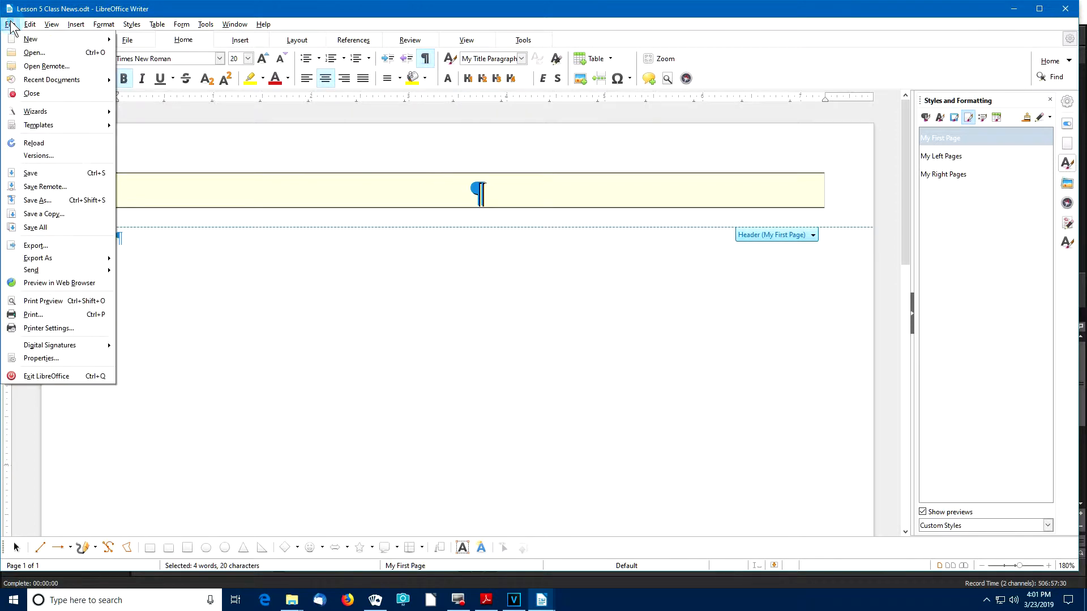
click(29, 357)
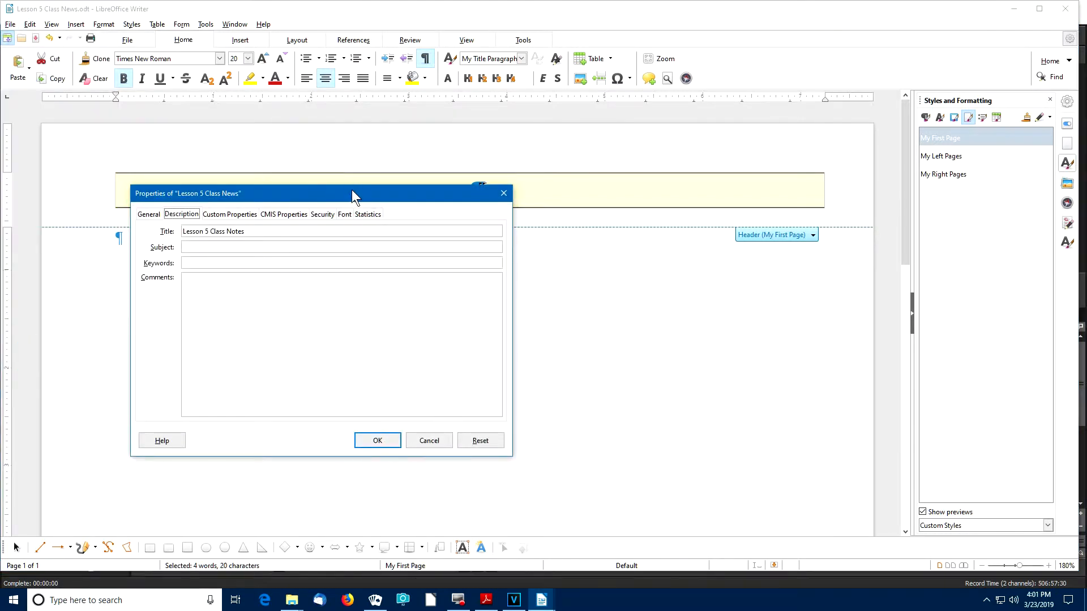
drag(351, 191, 474, 157)
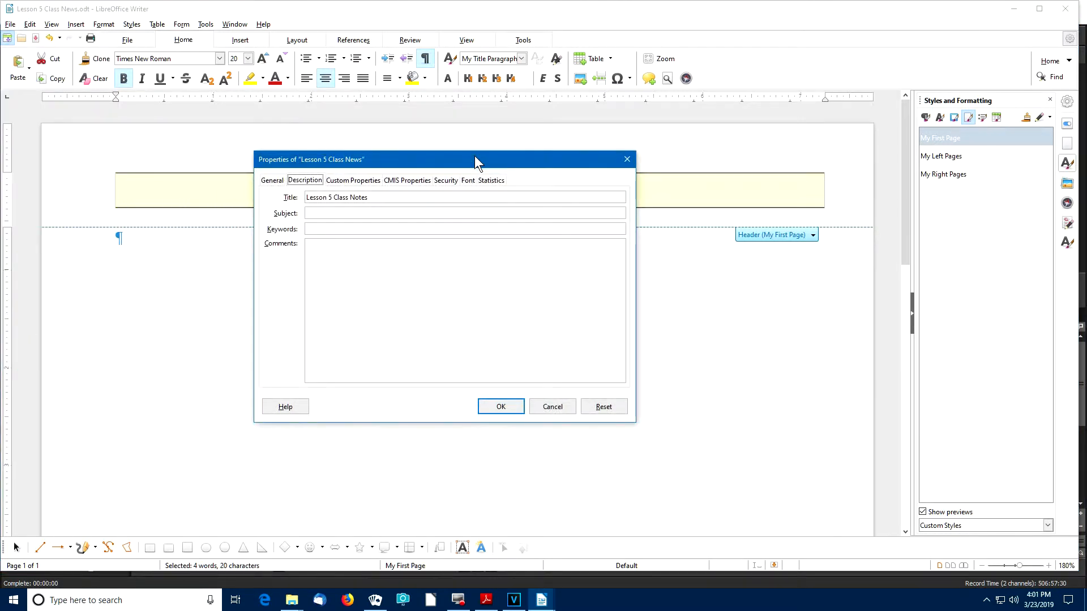
click(315, 180)
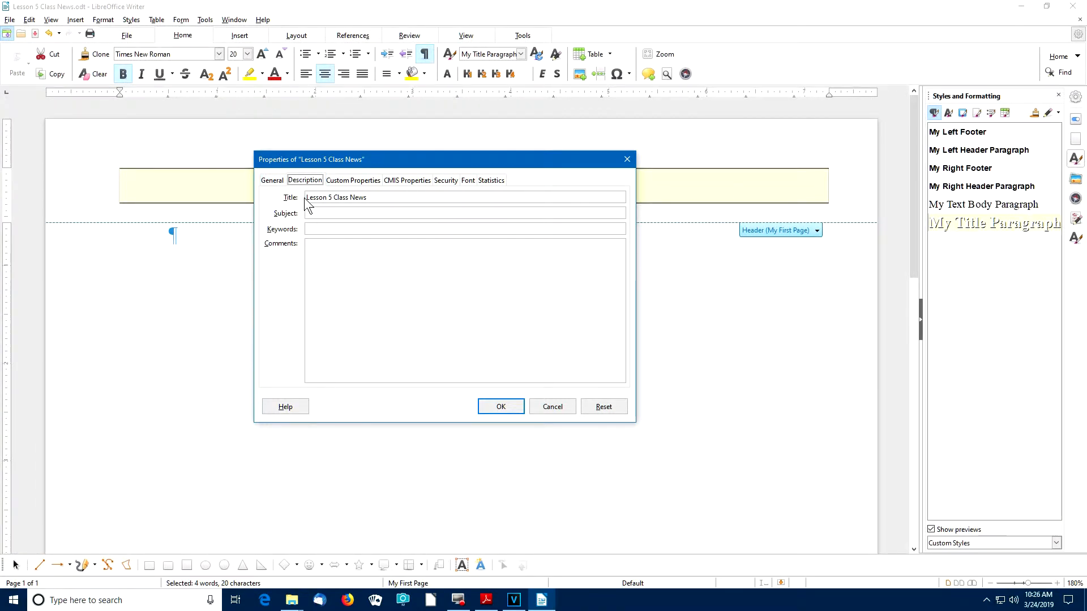
click(501, 408)
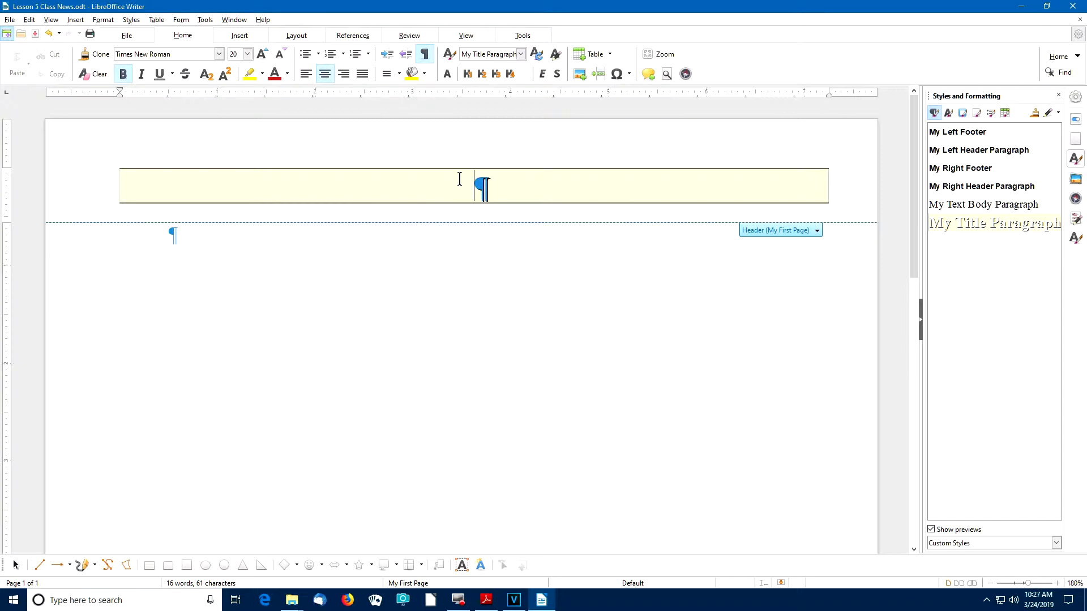
Insert the document Title field in the first page's header
click(241, 35)
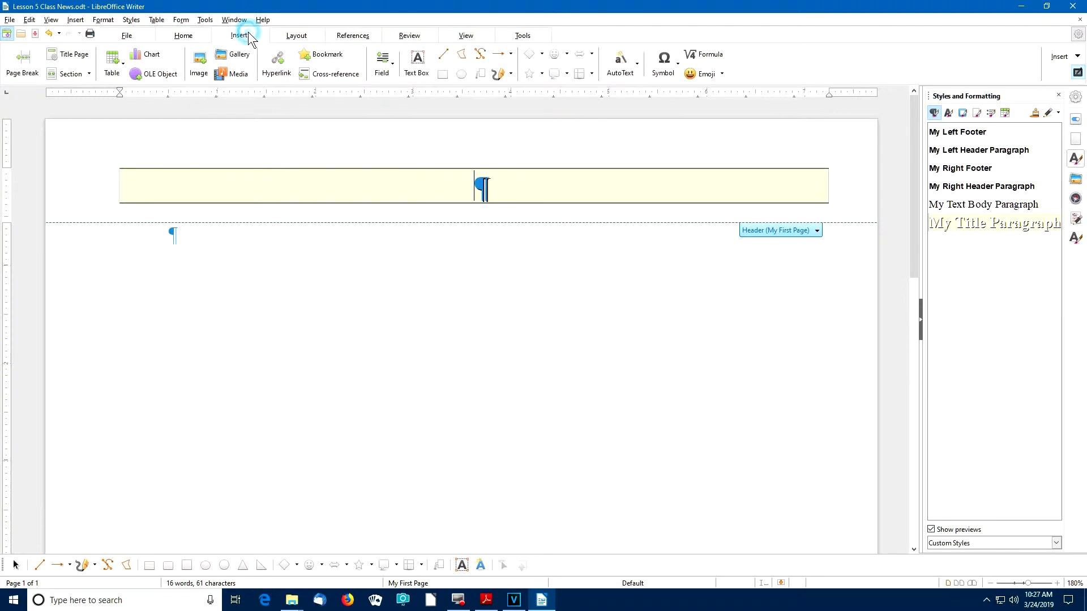
click(392, 64)
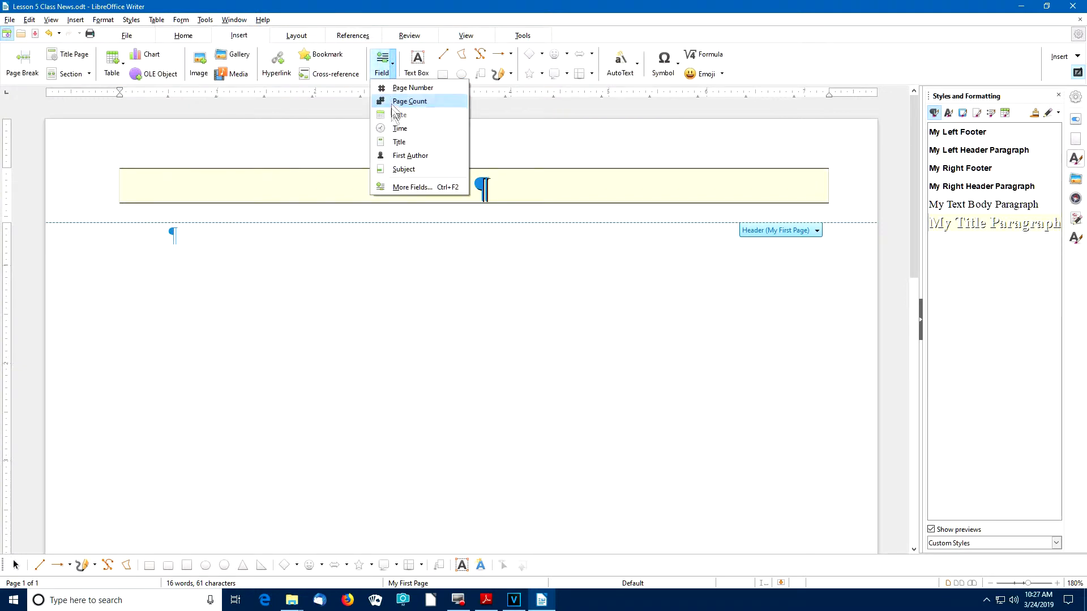
click(399, 142)
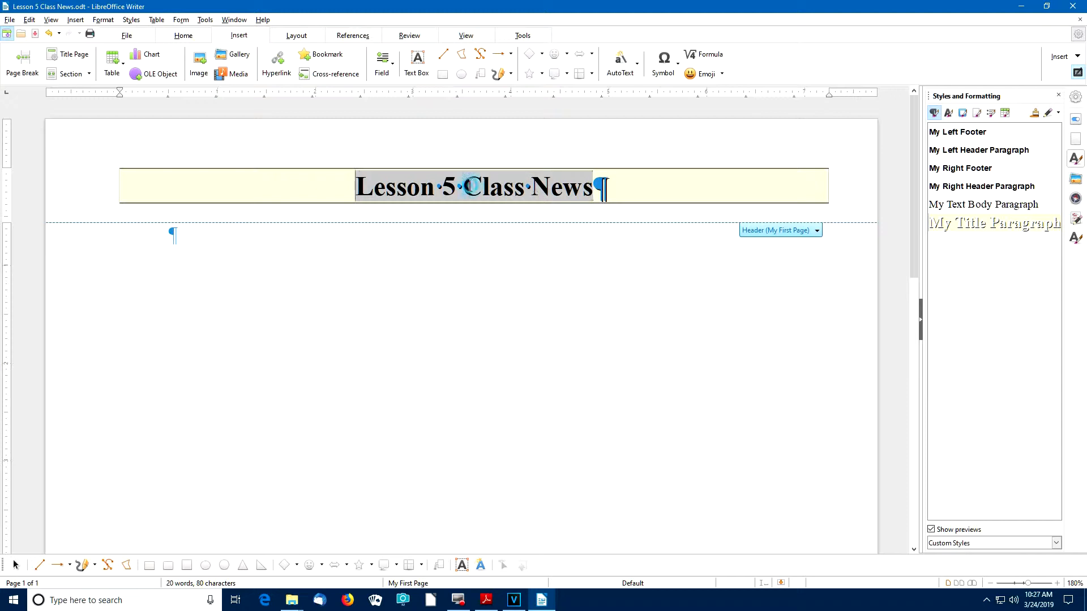
triple_click(472, 187)
Apply the "My Text Body Paragraph" style to the first body paragraph and enter "Class news for " there
click(278, 256)
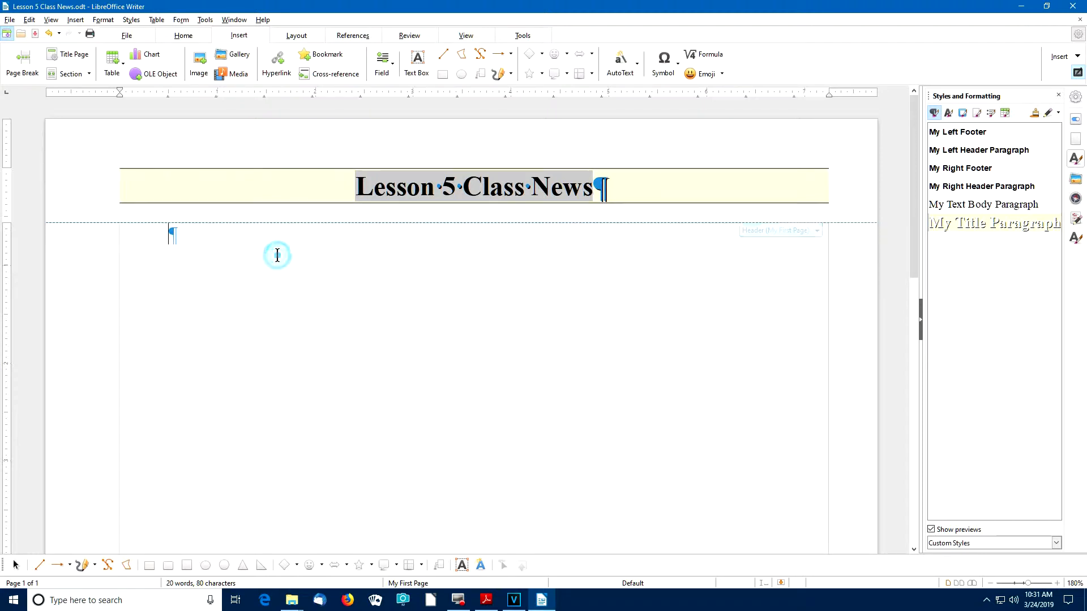
double_click(968, 204)
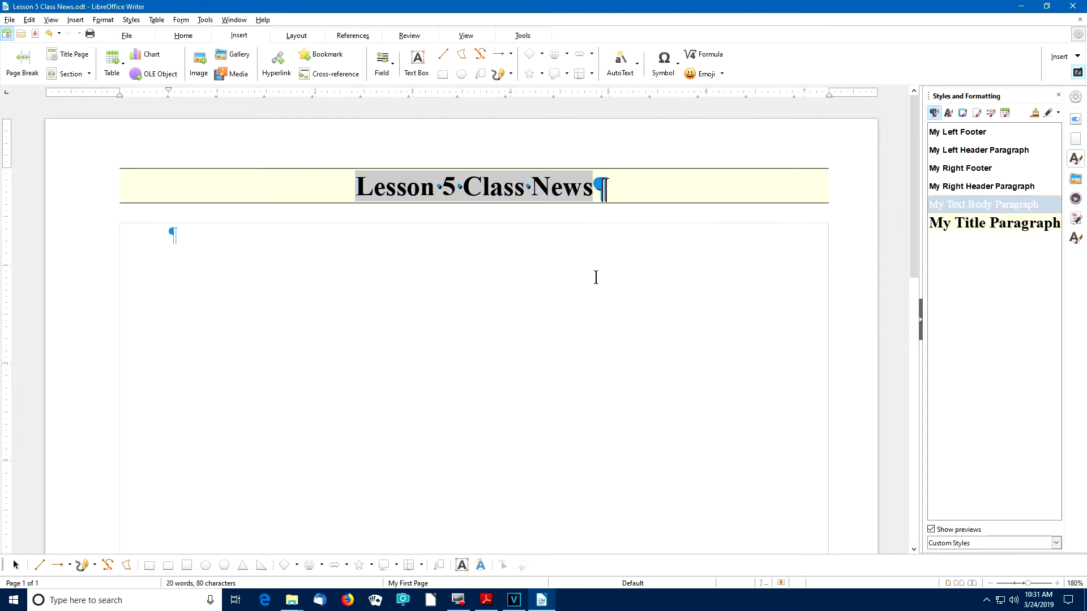
click(212, 237)
text(lass news for)
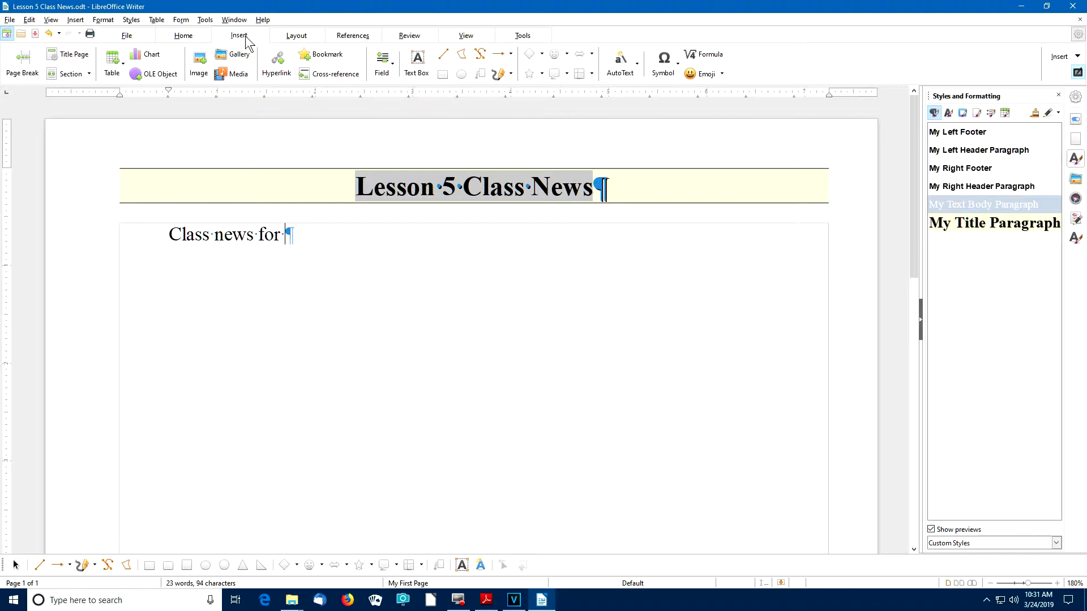
Insert a fixed date field after "Class news for" and give it the "Friday, December 31, 1999" format
click(394, 64)
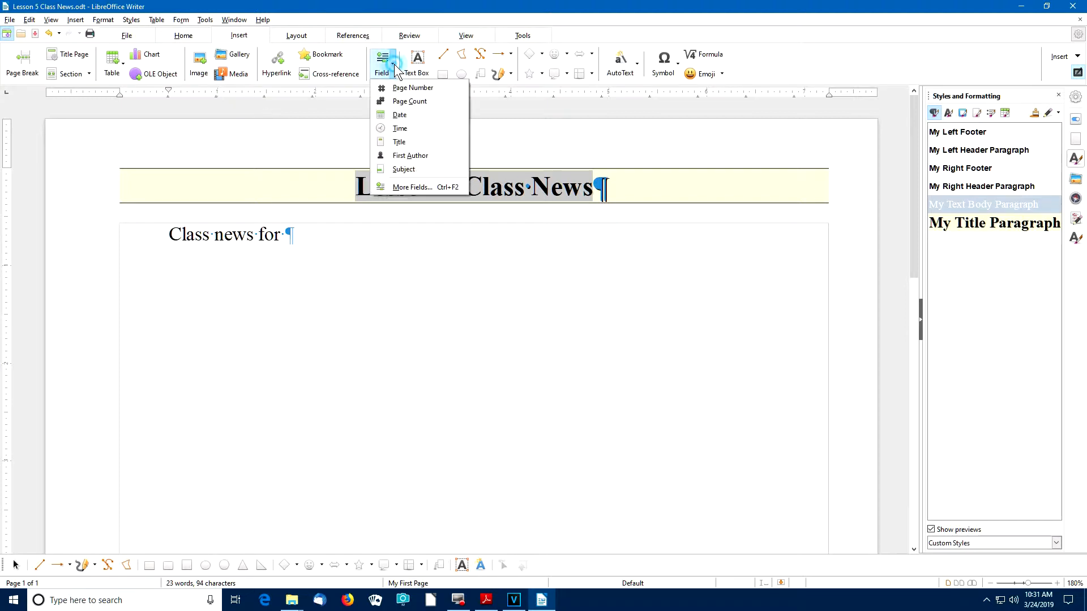
click(399, 115)
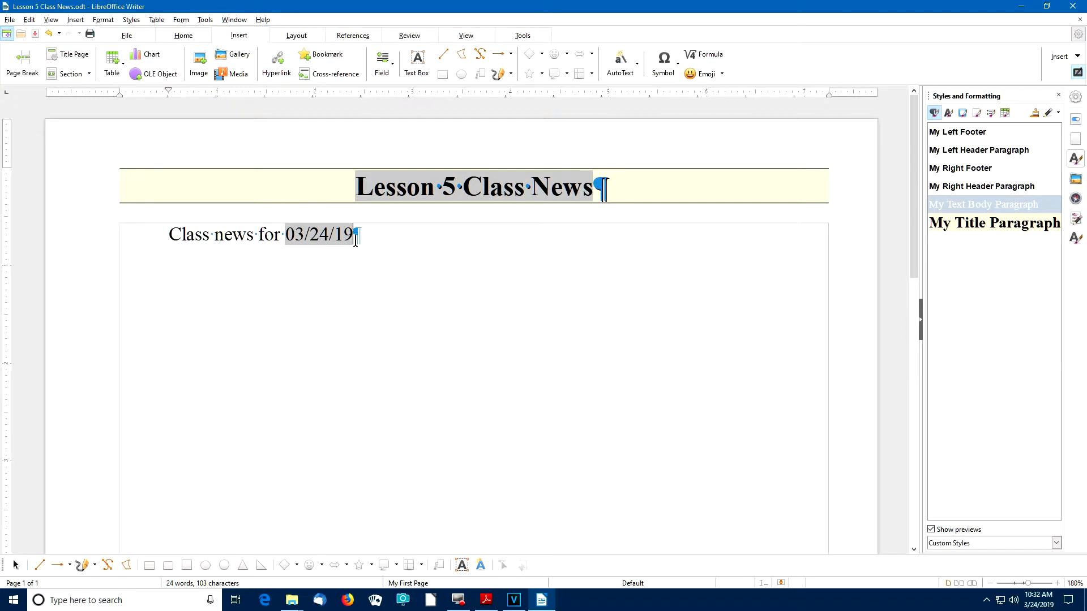
double_click(319, 234)
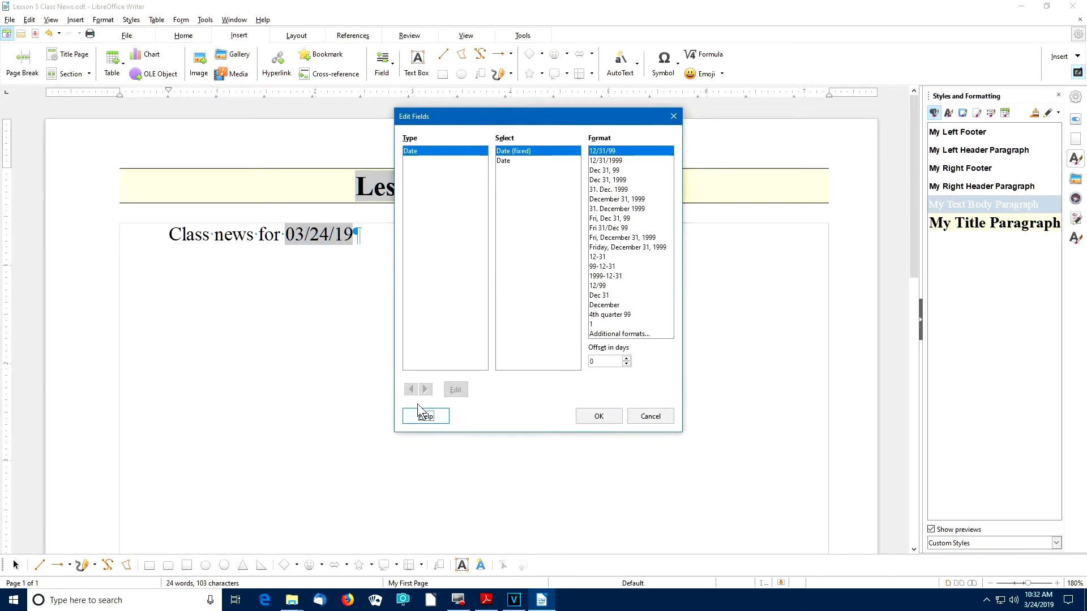
drag(463, 116, 451, 133)
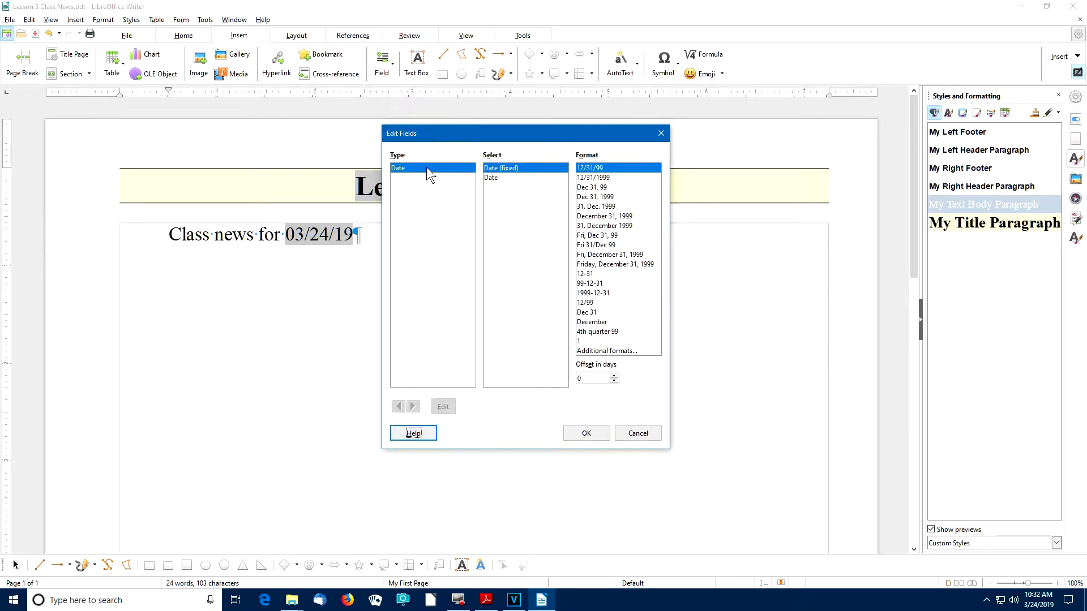
click(491, 177)
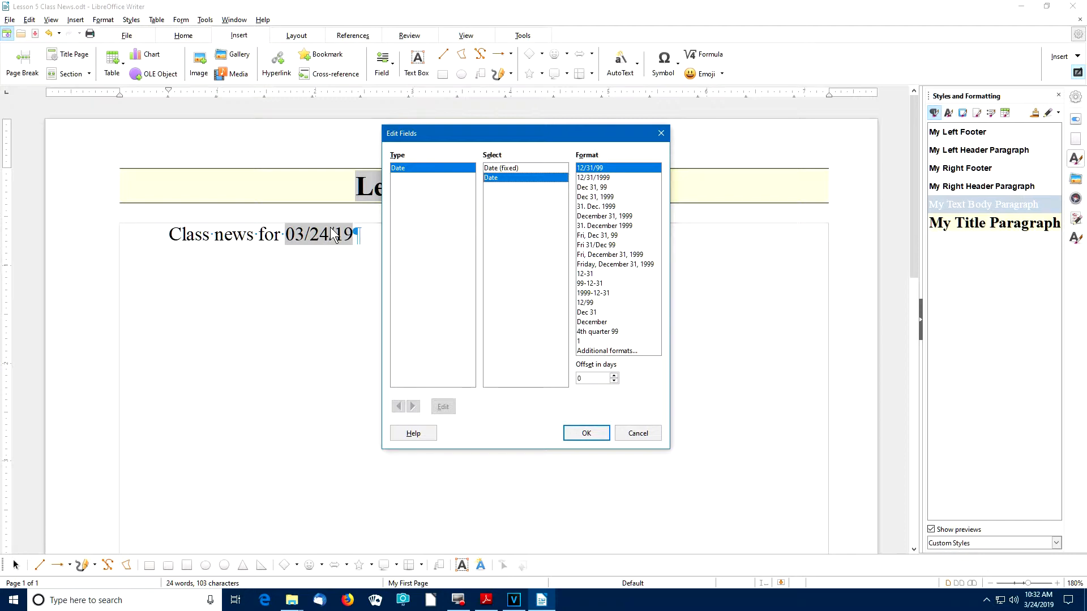
click(496, 168)
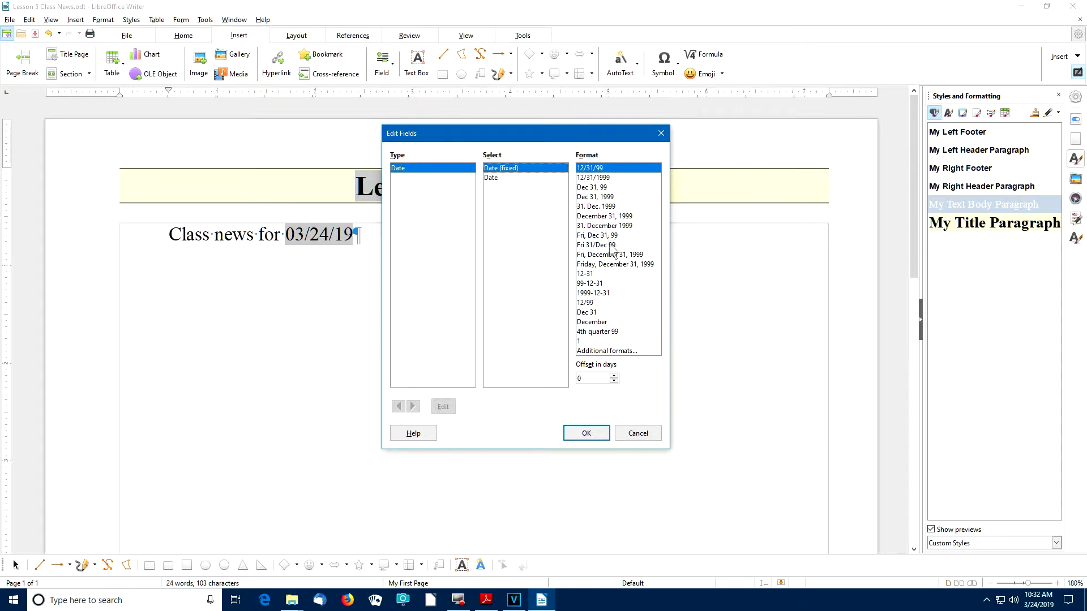
click(643, 264)
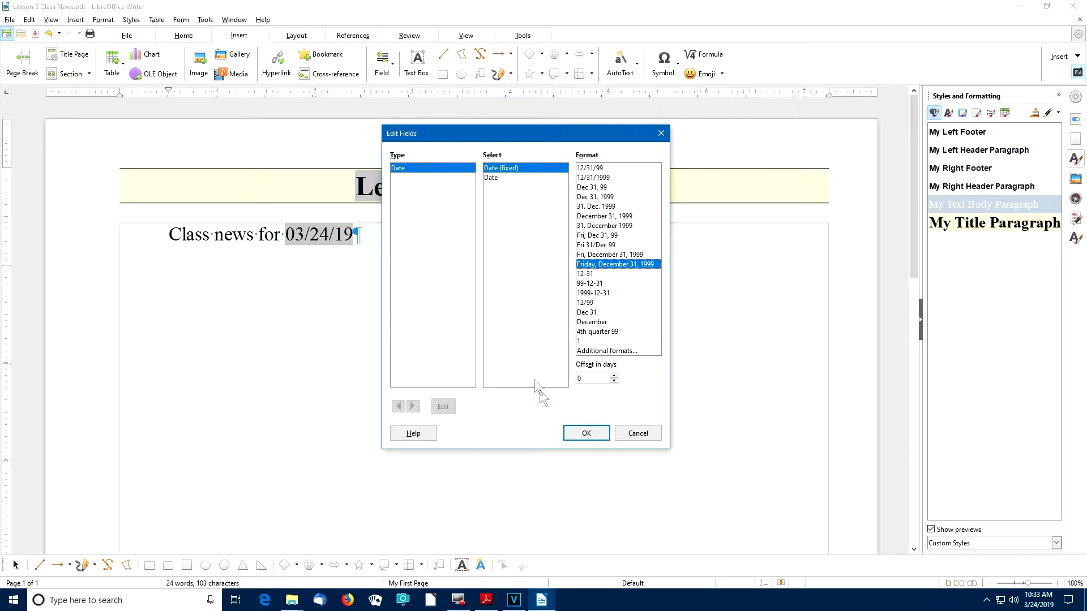
click(584, 437)
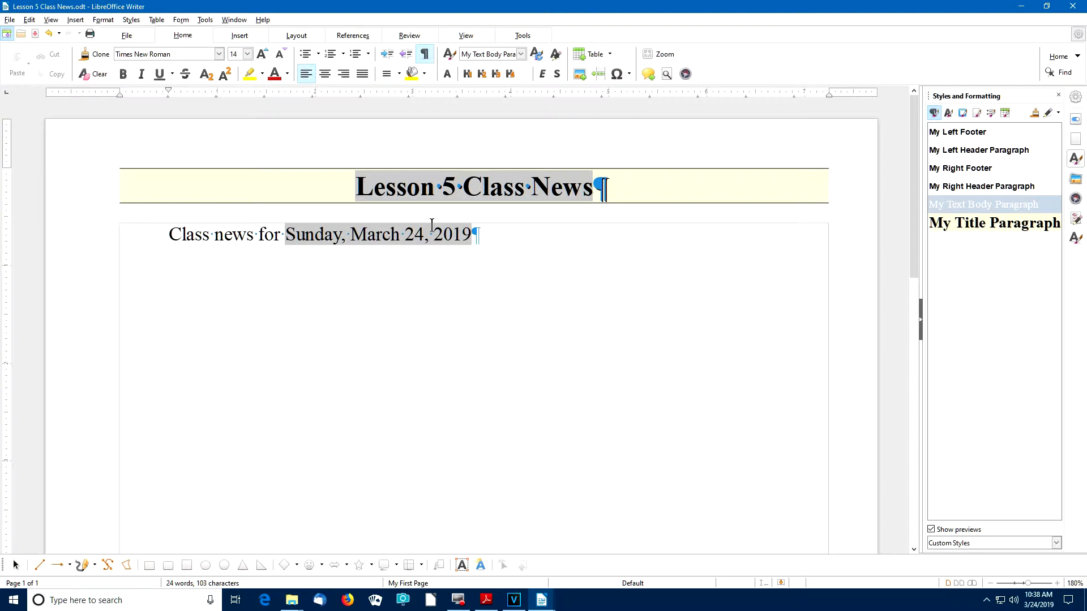
Apply the Heading 1 paragraph style to the "Class news for" line
click(183, 36)
click(520, 54)
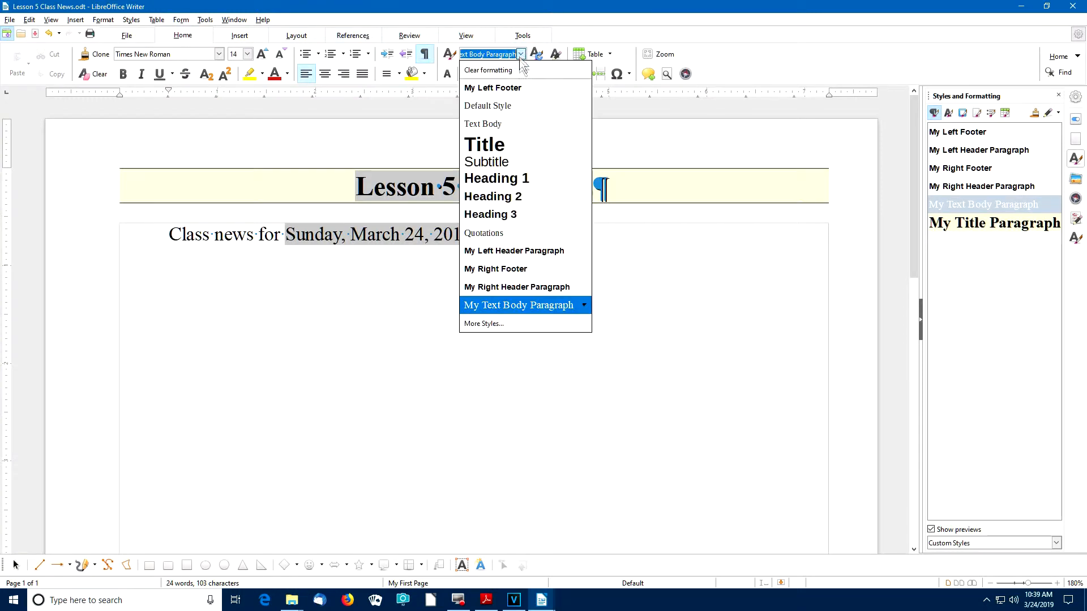
click(517, 177)
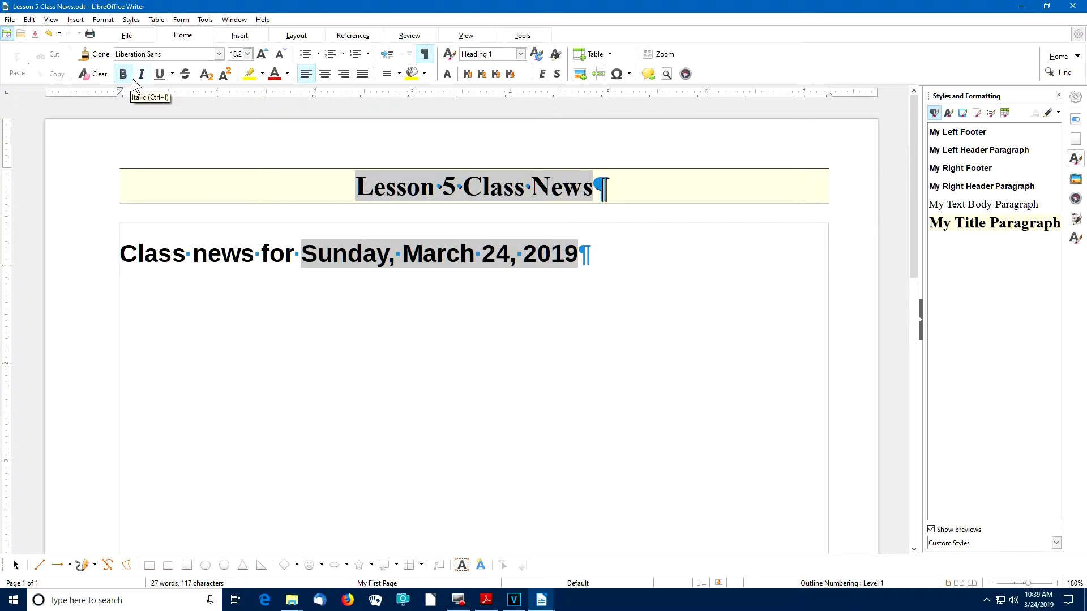
Add a paragraph below the dated heading and apply the "My Text Body Paragraph" style to it
key(Return)
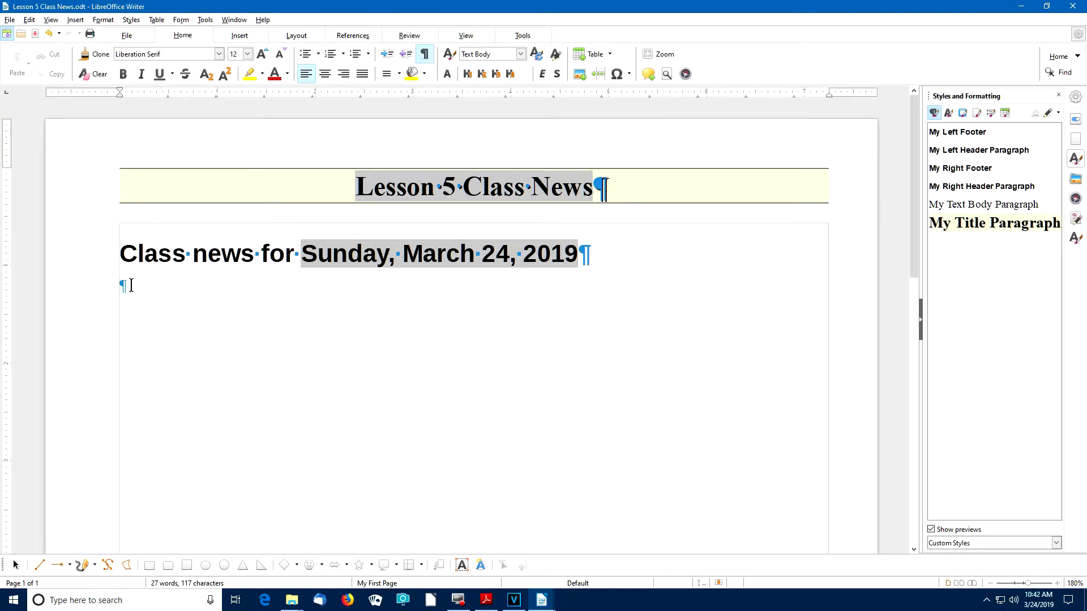
click(975, 204)
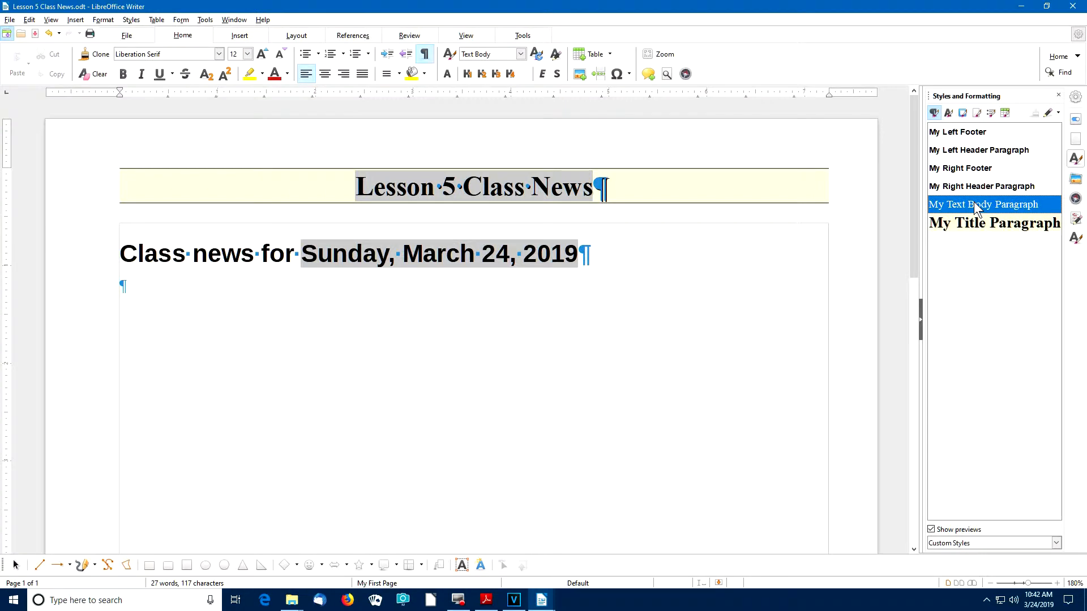
double_click(973, 204)
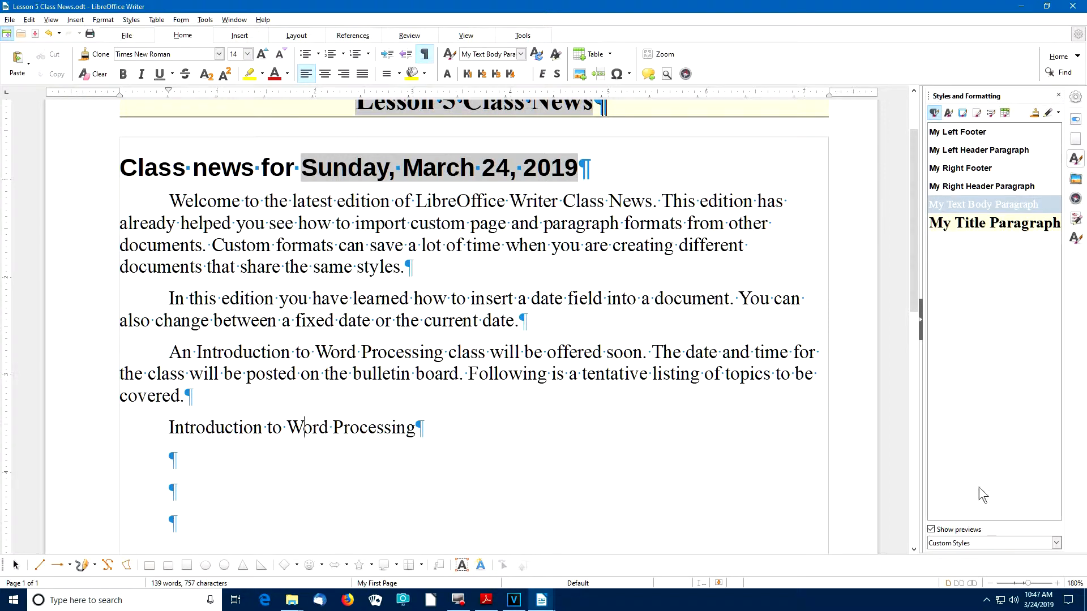
Apply the Title chapter style to the "Introduction to Word Processing" line and return the style list to Custom Styles
click(1056, 543)
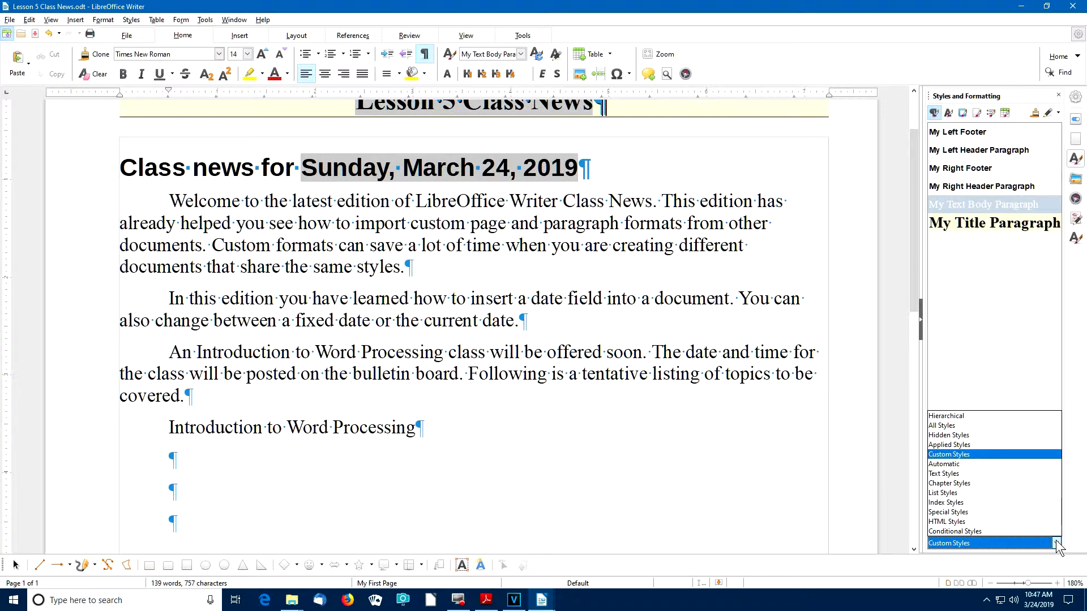
click(962, 484)
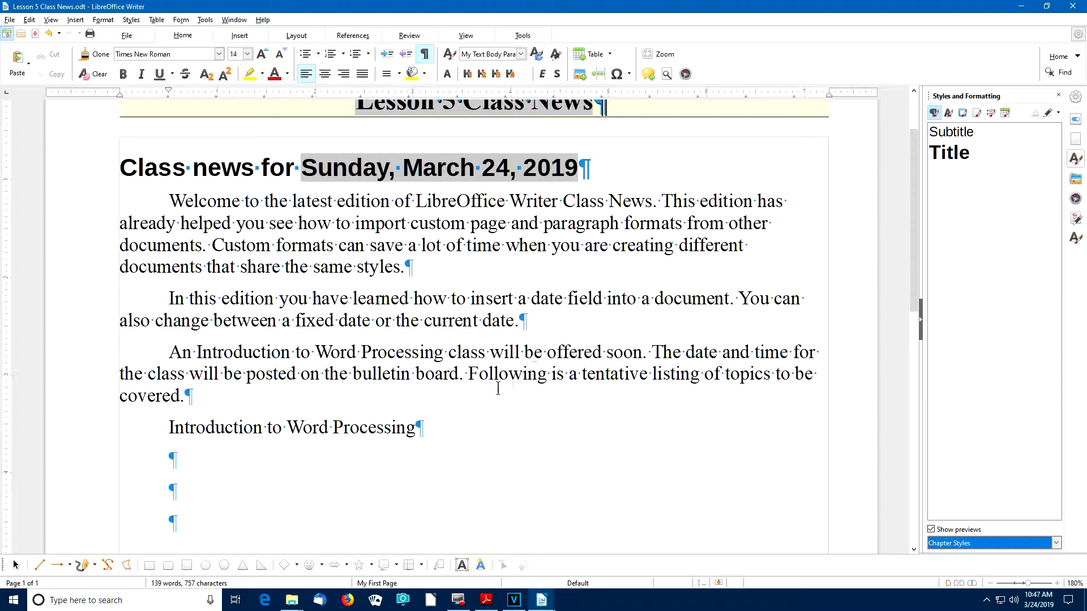
click(334, 429)
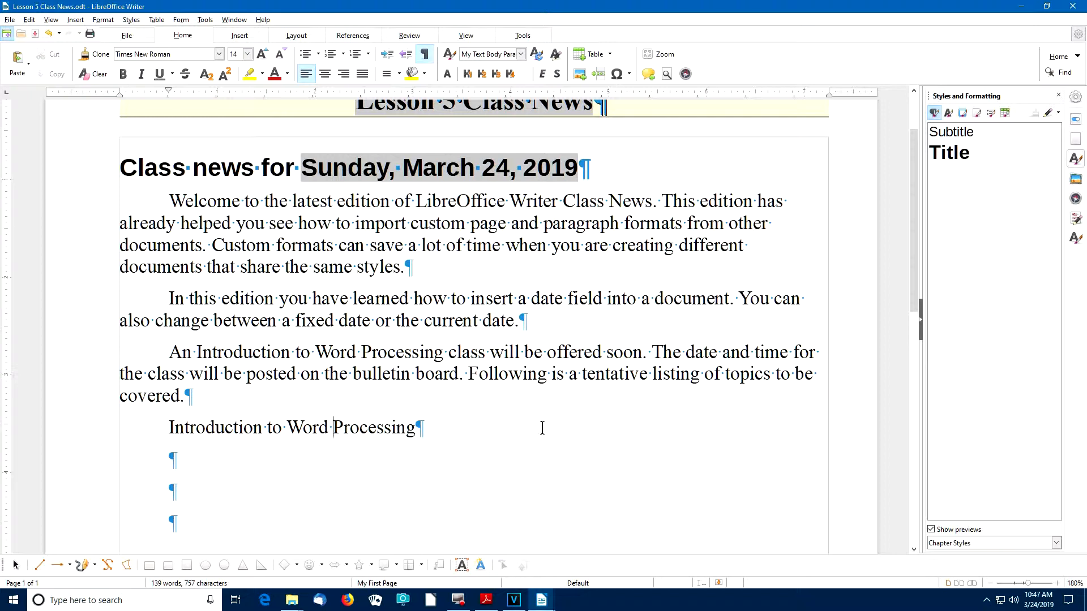
double_click(955, 154)
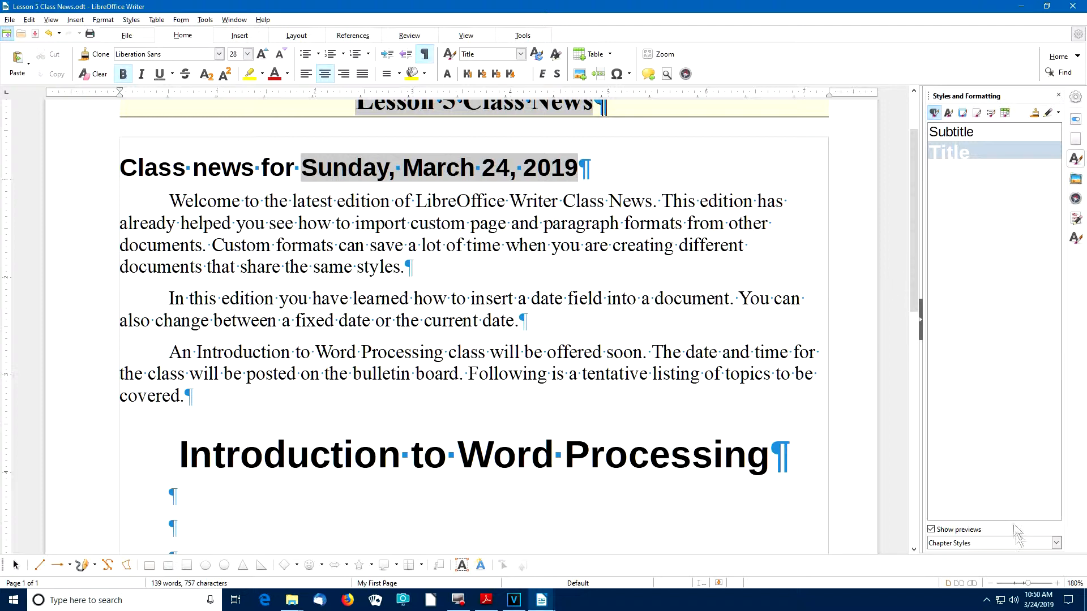
click(1056, 543)
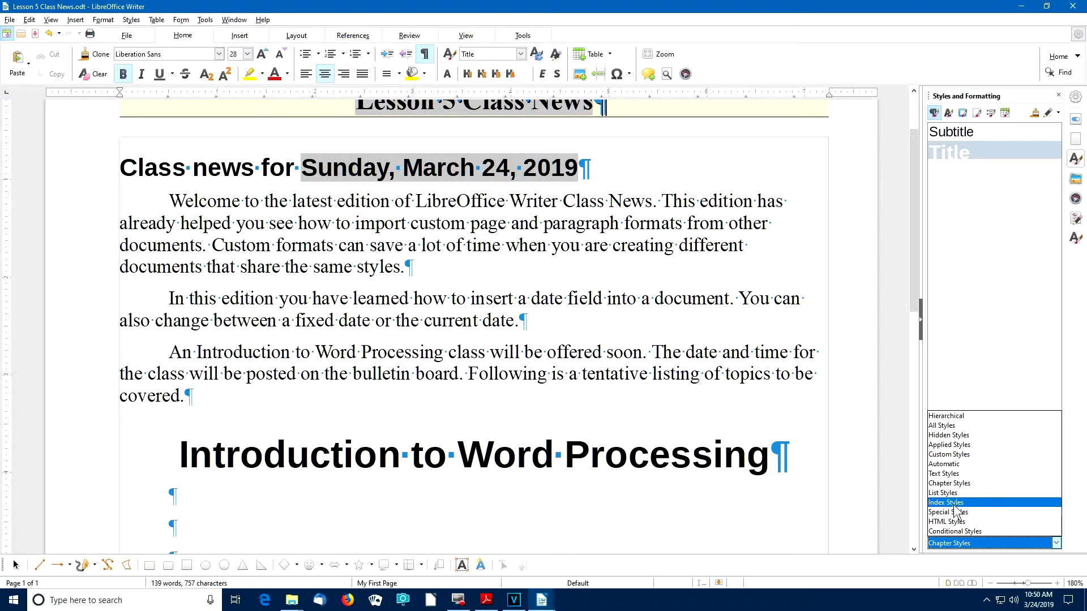
click(959, 455)
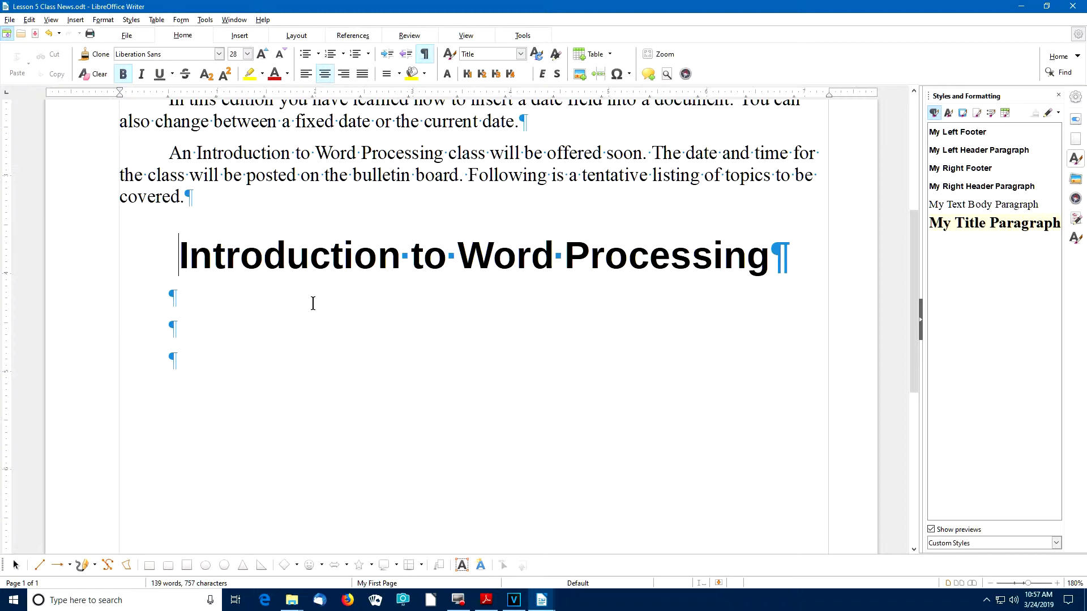
Configure a new table below "Introduction to Word Processing" named "Schedule", with 2 columns, 3 rows and a heading row
click(216, 300)
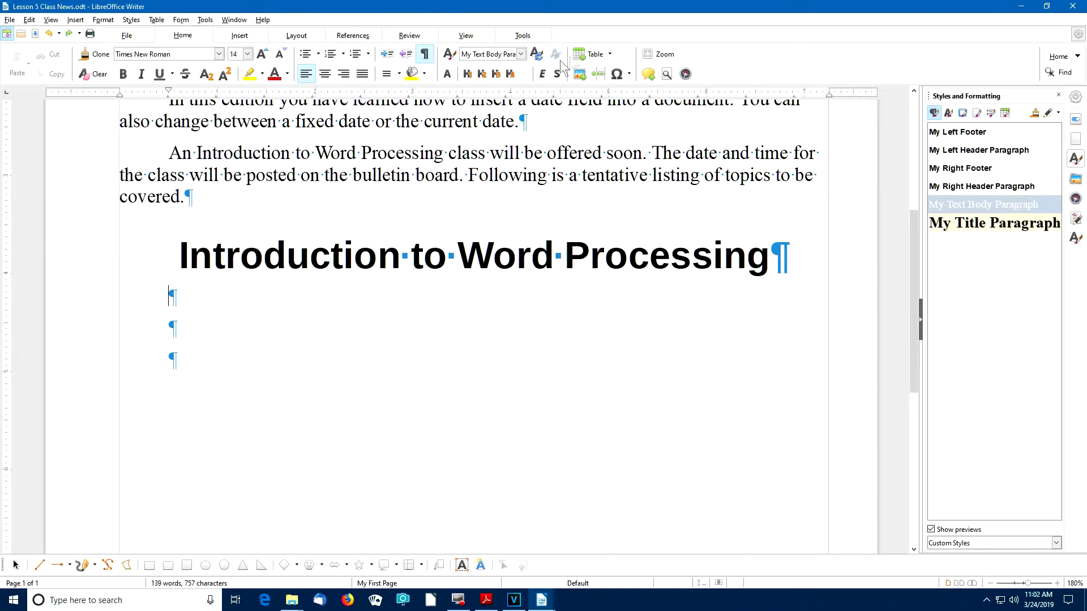
click(609, 54)
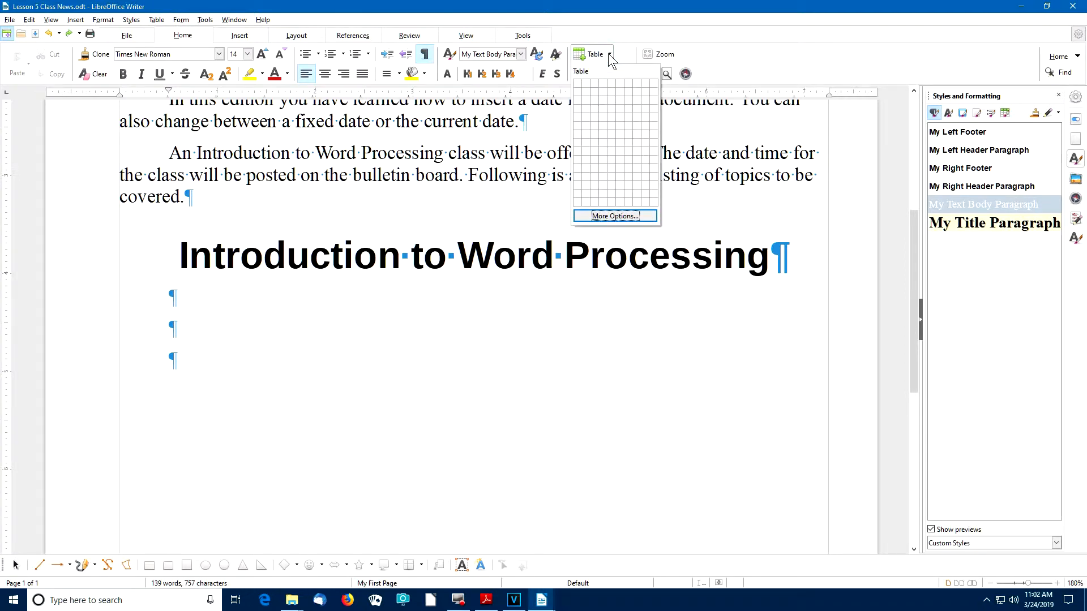
click(609, 215)
drag(519, 174, 471, 178)
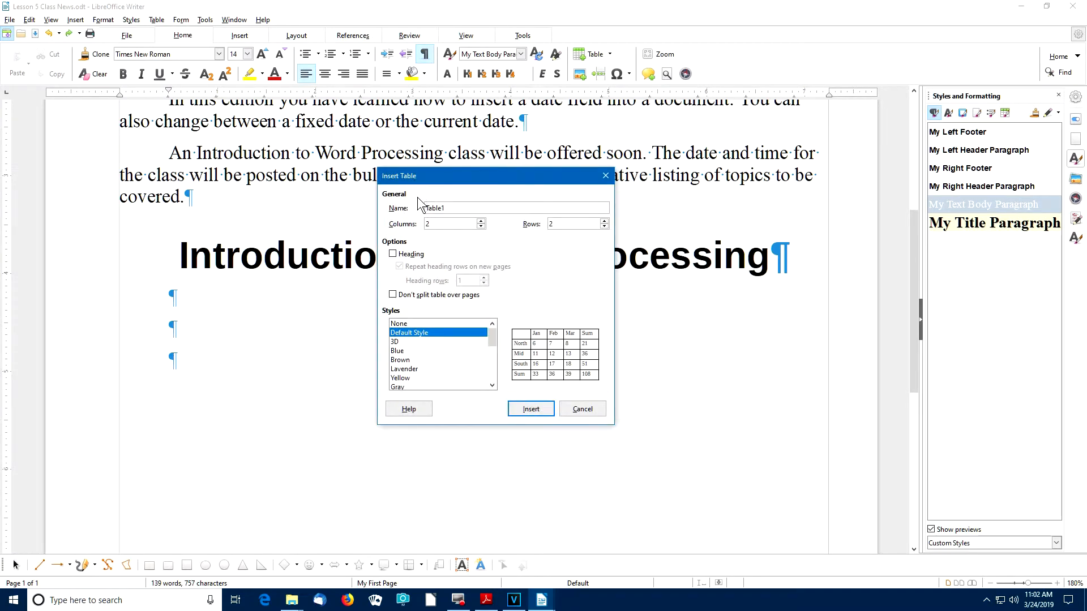
drag(452, 207, 421, 208)
text(Schedule)
click(604, 221)
click(419, 254)
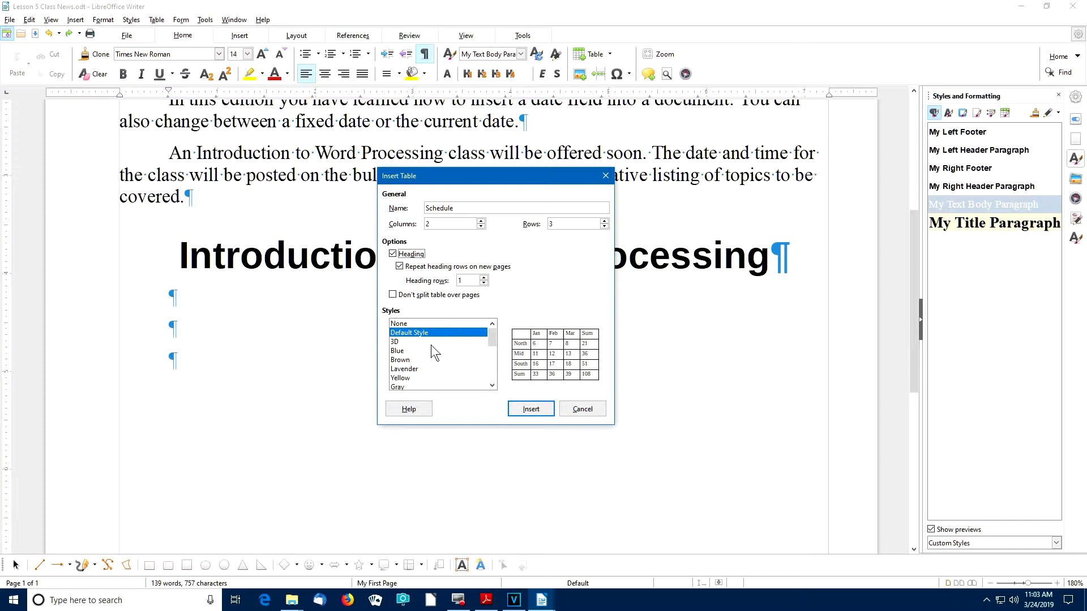
Preview the 3D, Blue, Brown, Lavender and Yellow table styles, and insert the table with Default Style
click(411, 341)
click(413, 351)
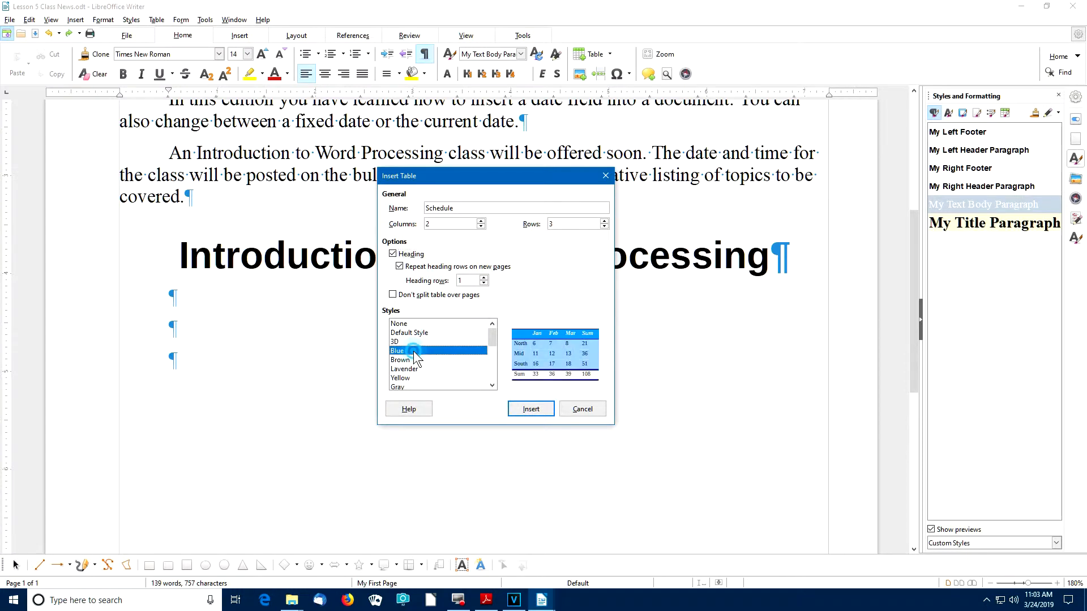
click(417, 361)
click(419, 370)
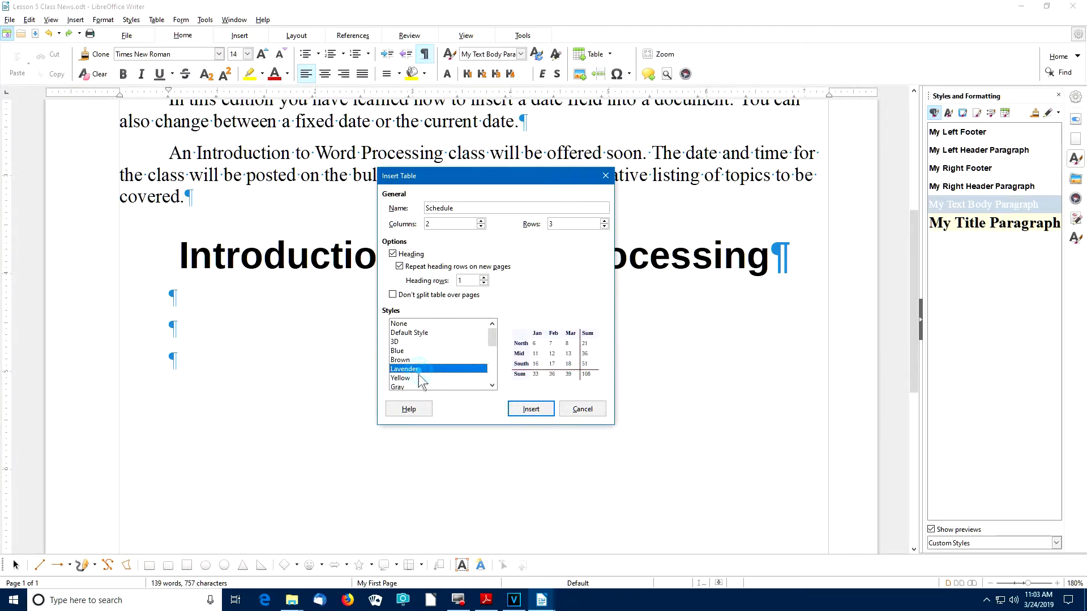
click(418, 378)
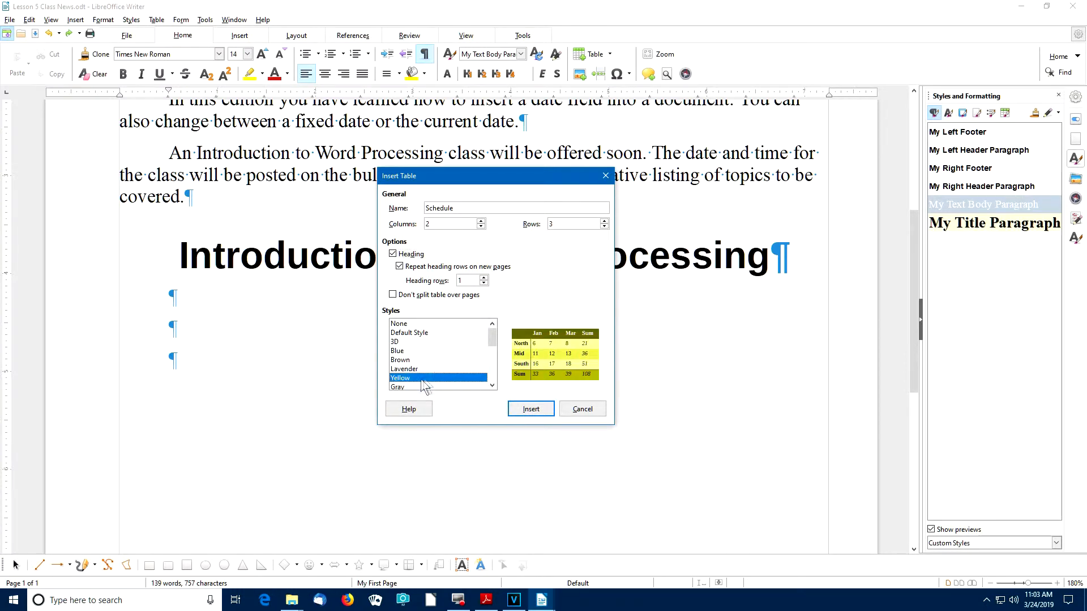
click(419, 334)
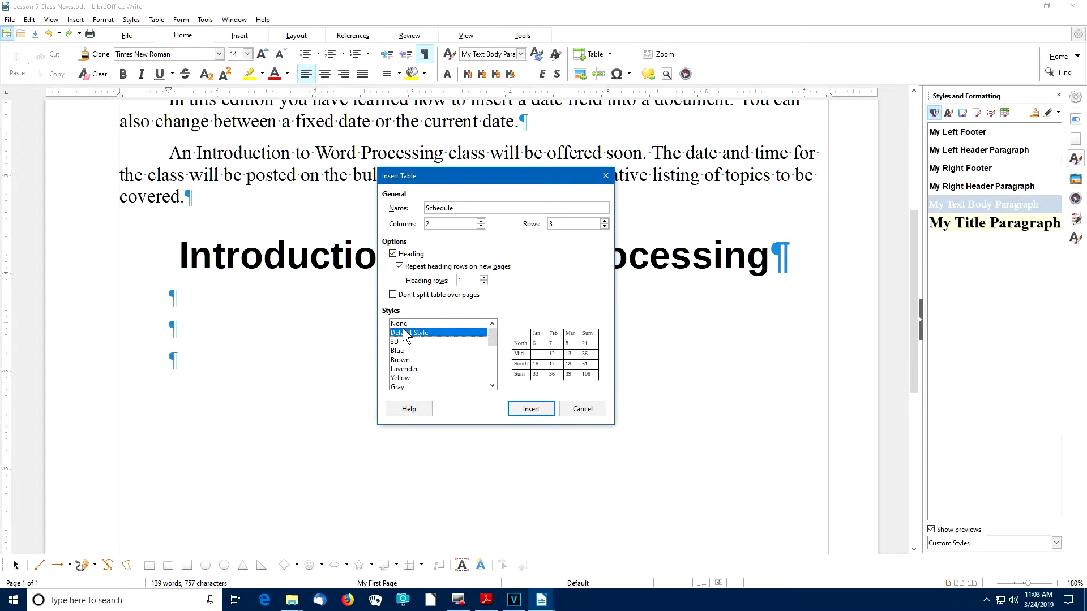
click(525, 414)
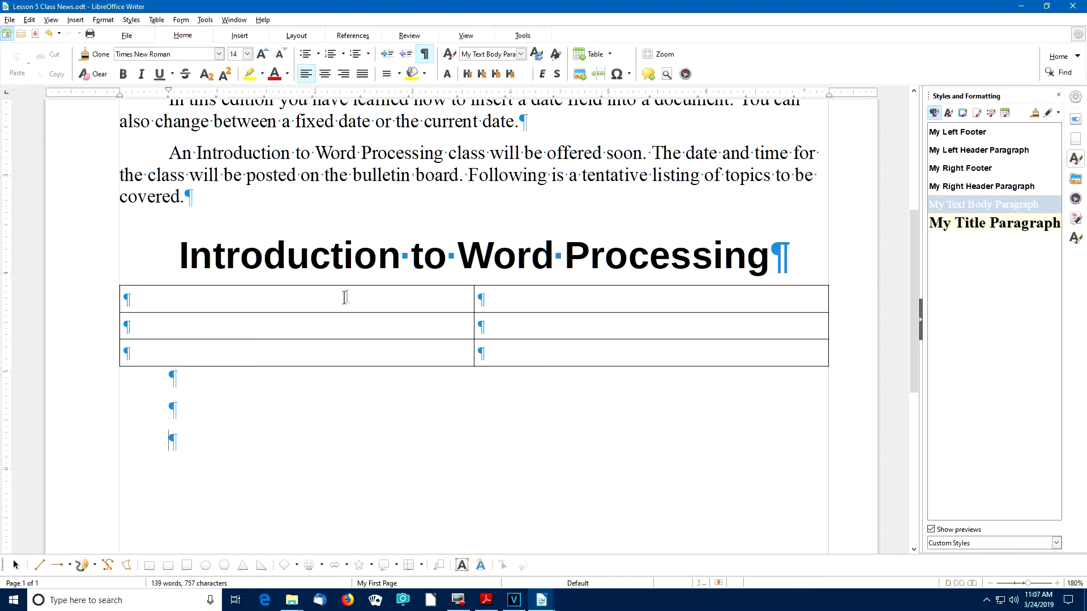
Enter "Session" and "Topic" as the column headings in the table's first row, without extra line breaks
click(212, 299)
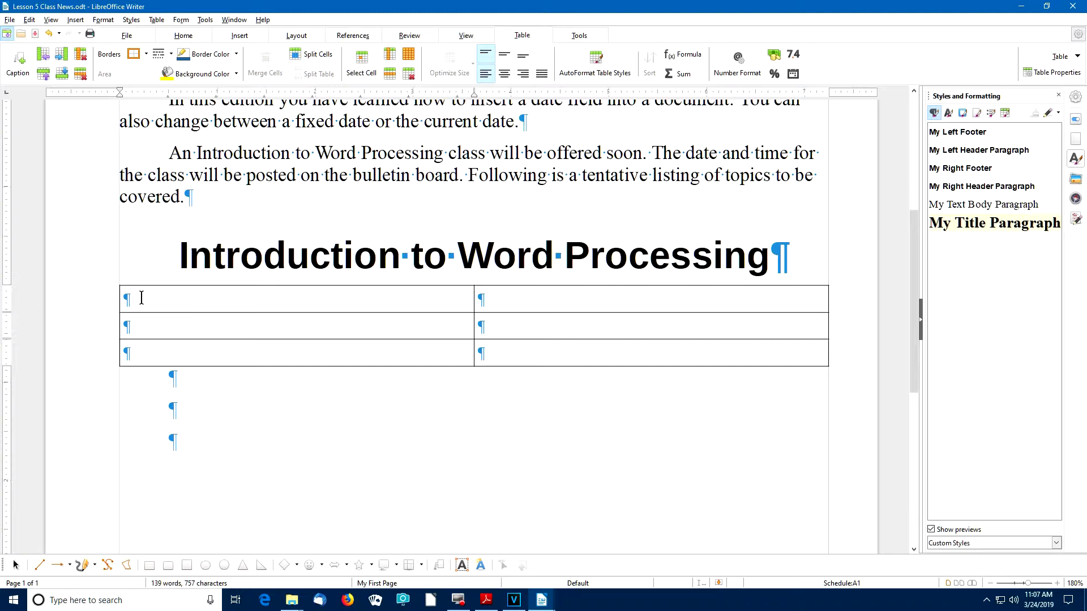
text(Session)
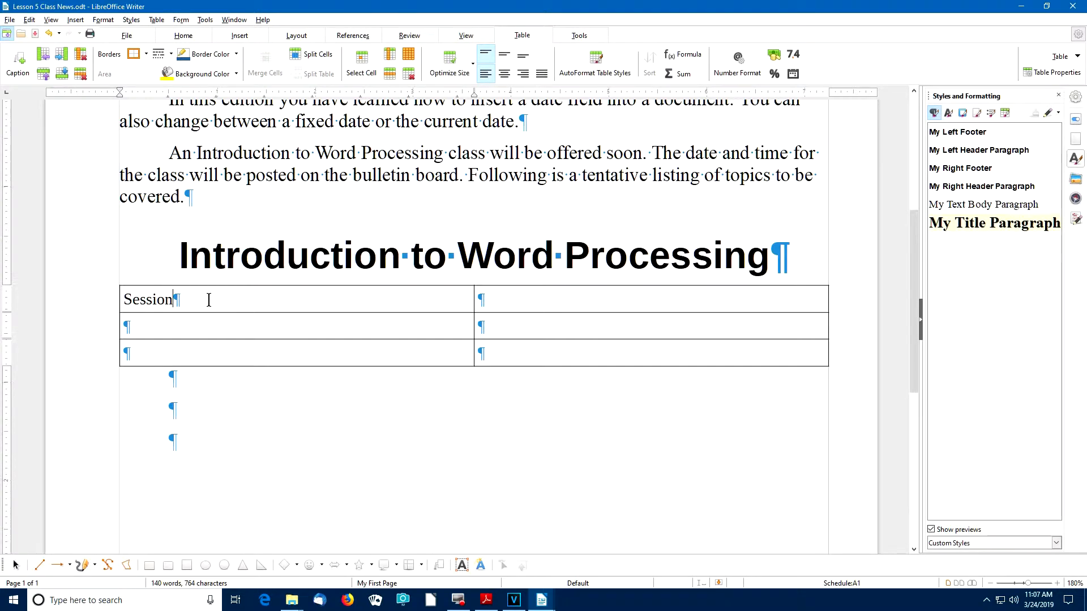
key(Return)
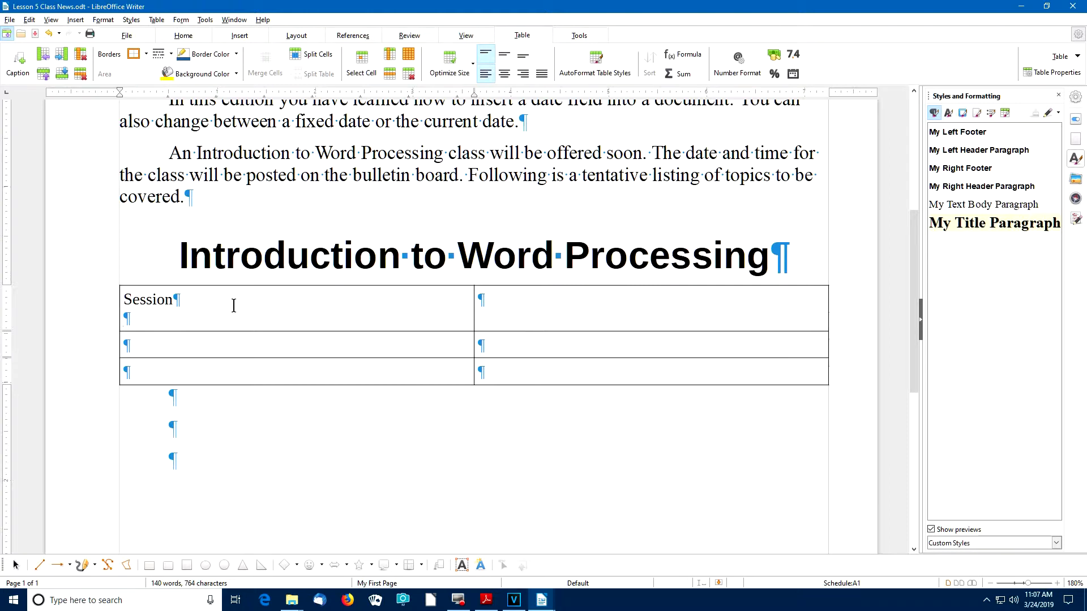
key(ctrl+z)
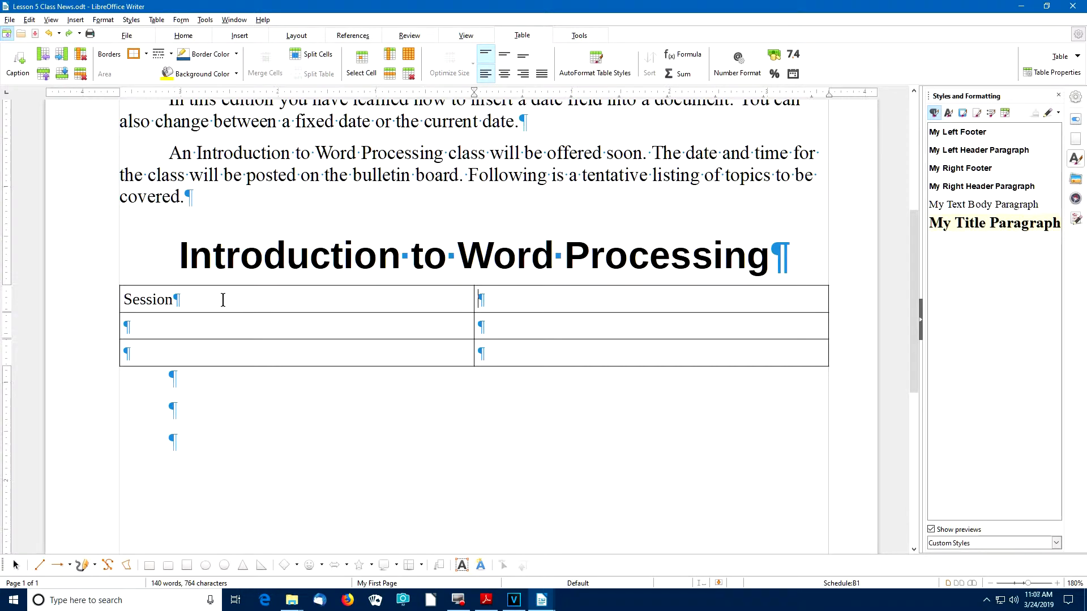
text(Topic)
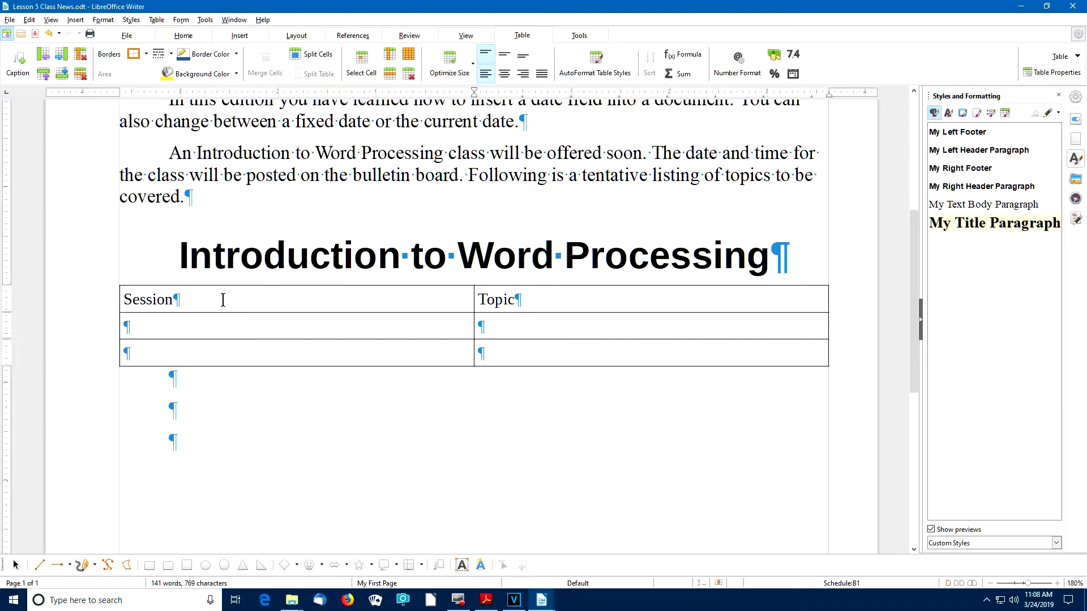
Enter sessions 1 to 3 with topics "Entering text, saving and printing documents with LibreOffice Writer", "Formatting text" and "Reviewing the LibreOffice display features", adding a row
key(Tab)
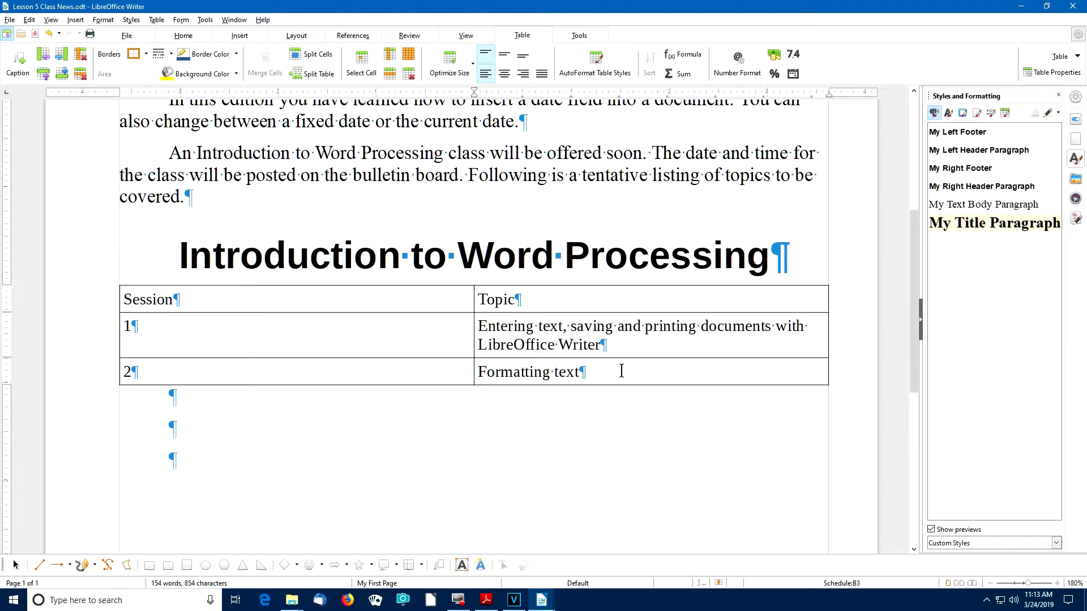
key(Tab)
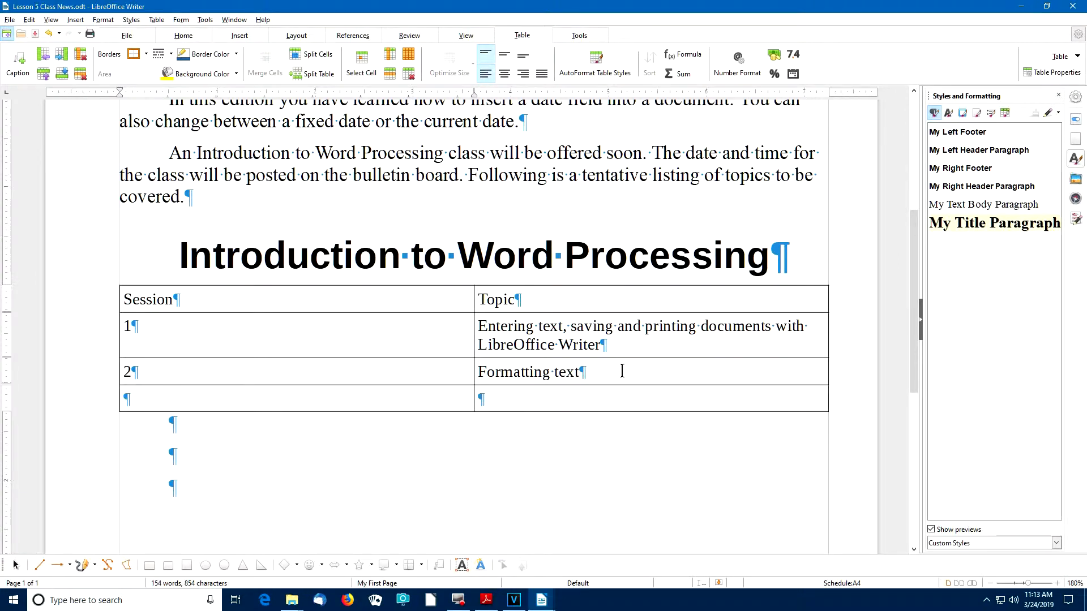
text(3)
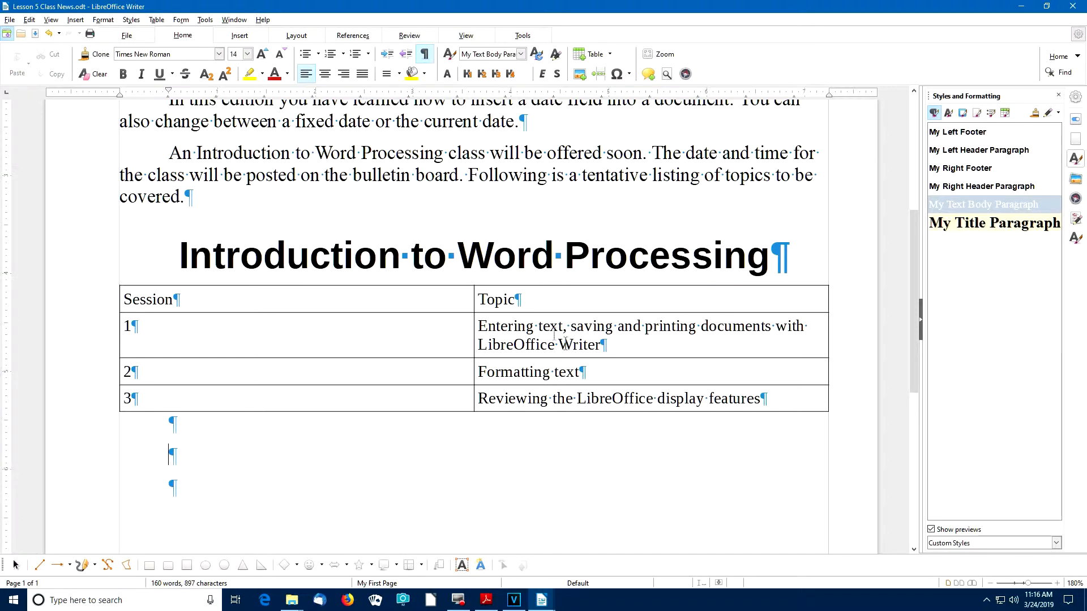
Narrow the Session column to slightly under a quarter of the table's width, giving the remaining space to the Topic column
click(504, 299)
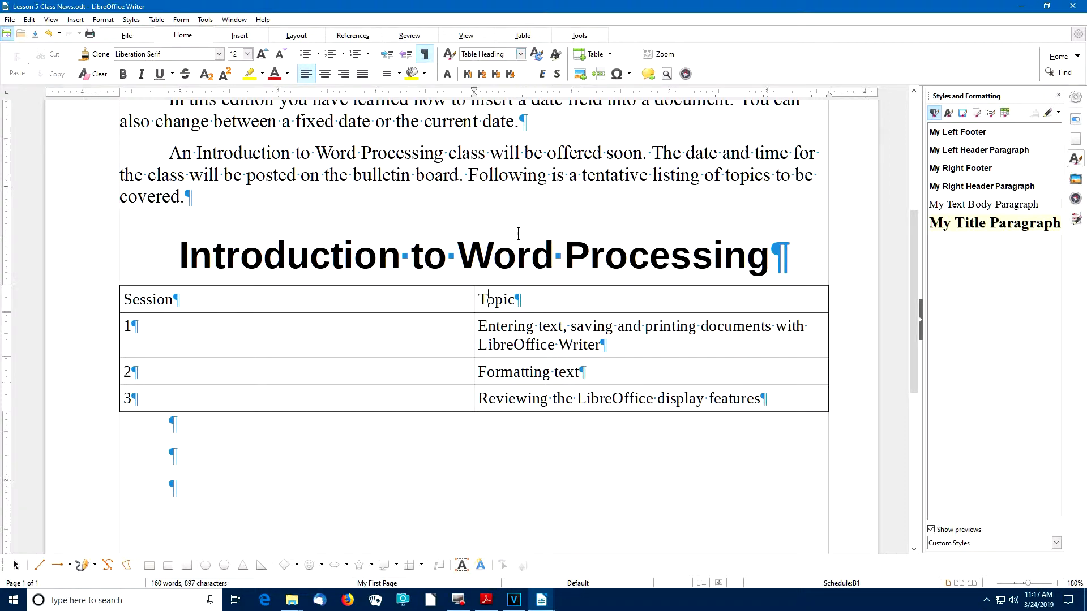
click(501, 333)
drag(473, 323, 473, 322)
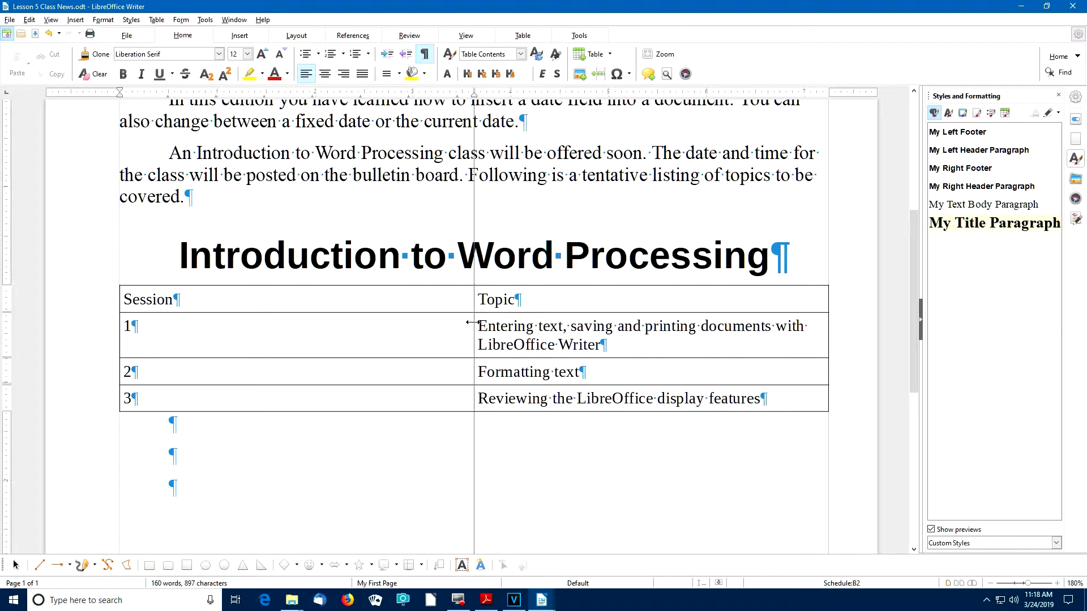
drag(473, 323, 315, 324)
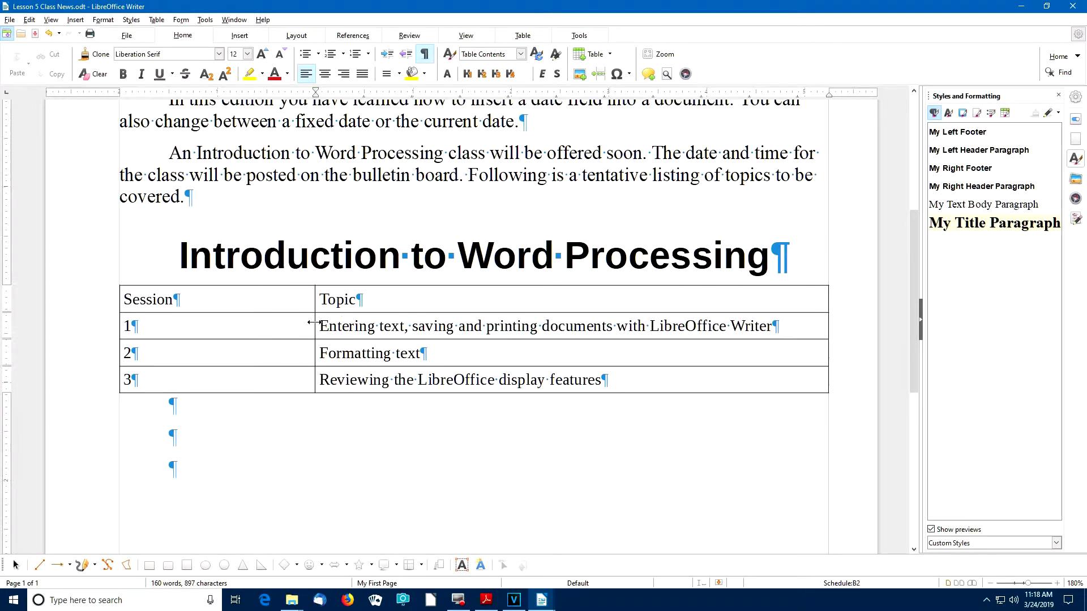
drag(315, 322, 285, 329)
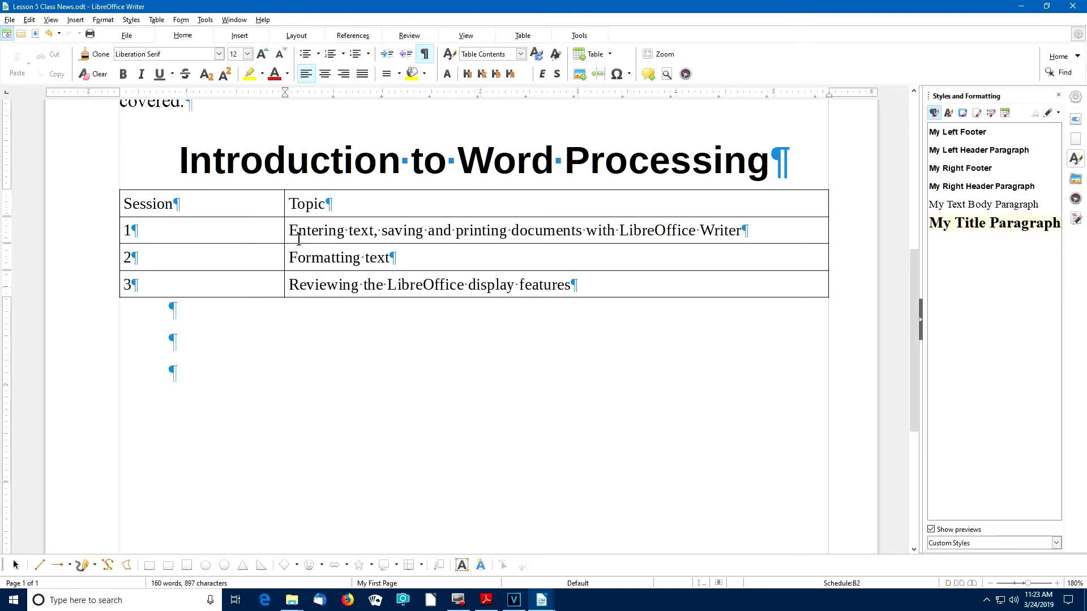
Center the schedule table horizontally and set its width to 6 inches in the table properties
right_click(395, 230)
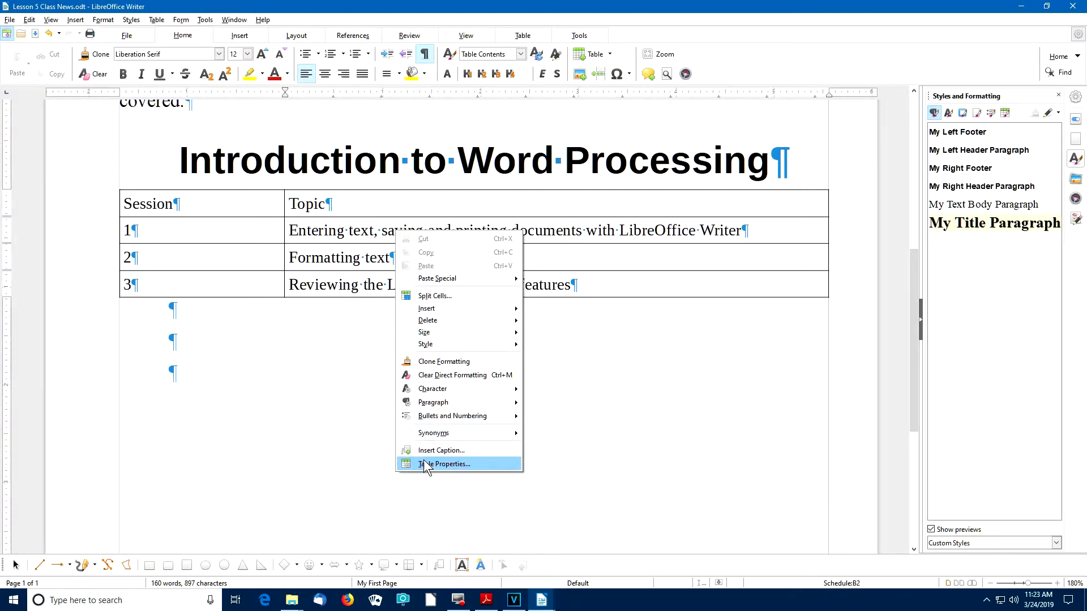
click(484, 465)
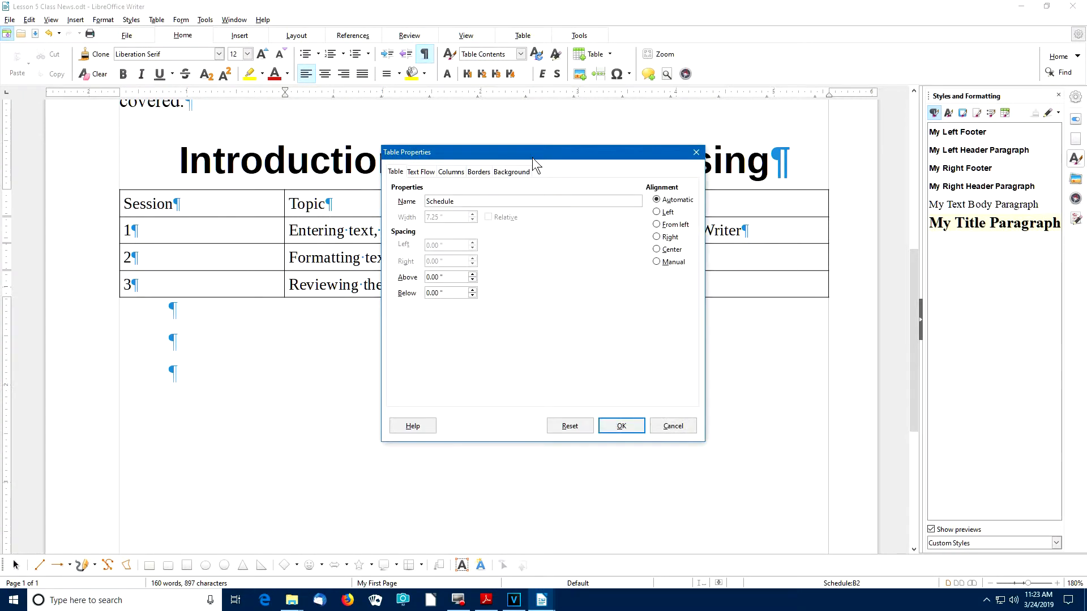
drag(532, 157, 512, 143)
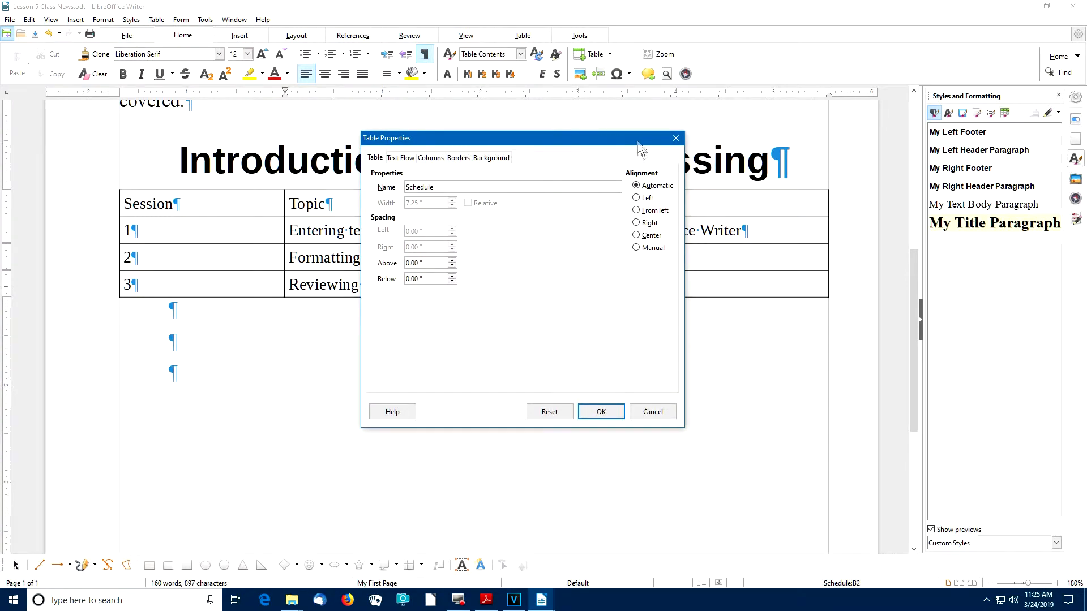
click(636, 236)
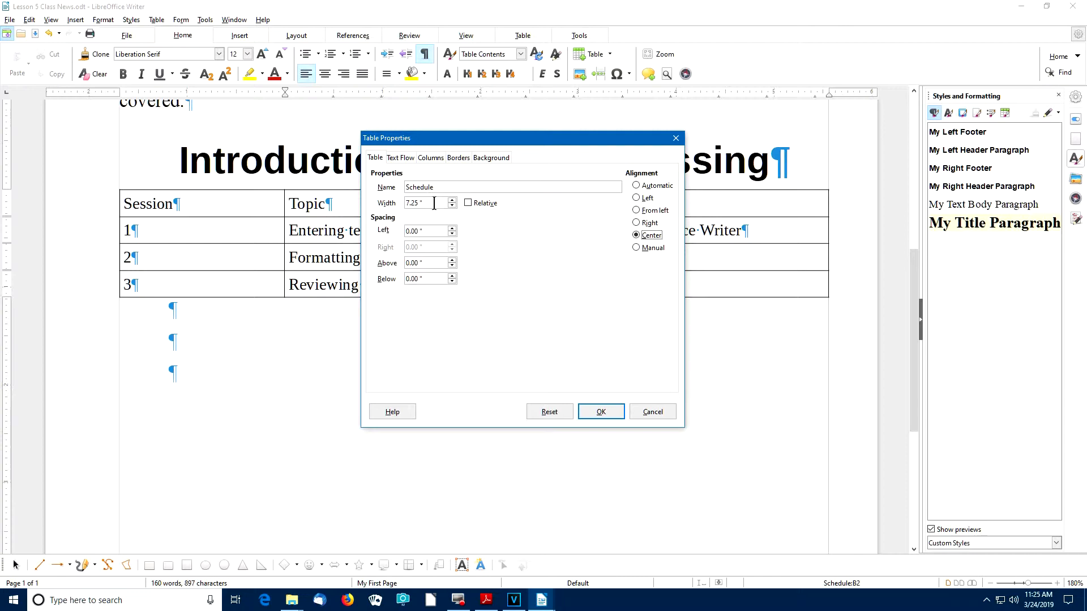
drag(433, 202, 404, 202)
text(6)
Set the Session column's width to 1 inch, leaving 5 inches for the Topic column
click(431, 158)
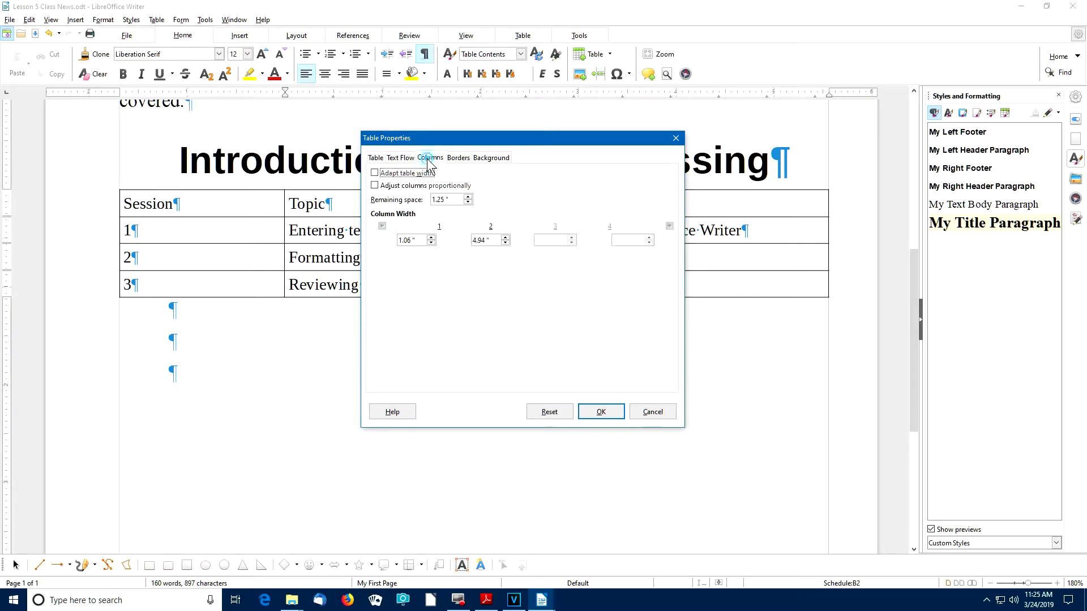
drag(422, 240, 390, 241)
text(1)
key(Tab)
click(386, 245)
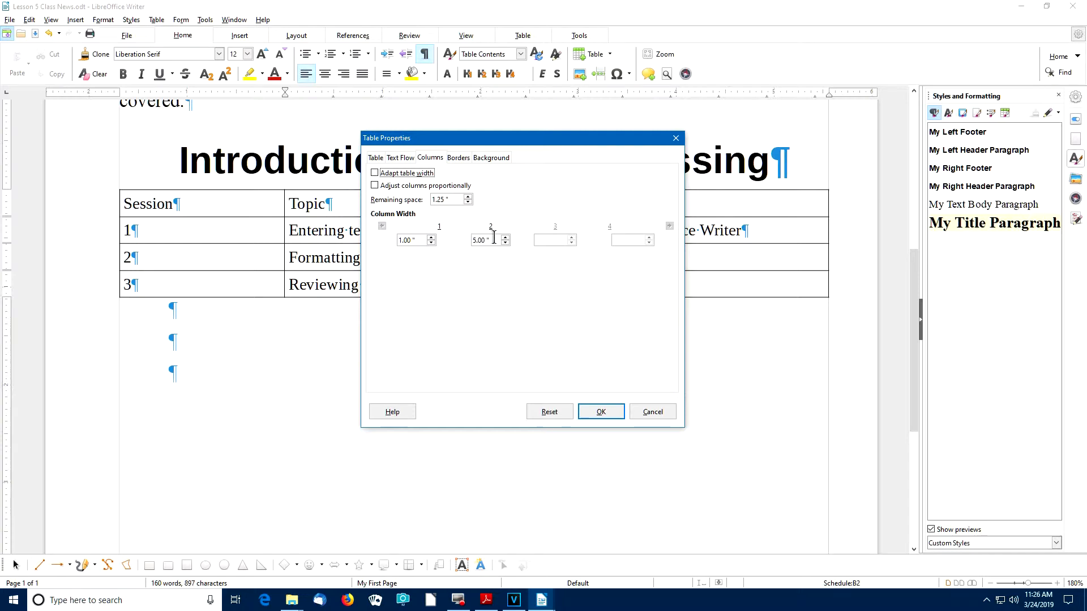
click(376, 158)
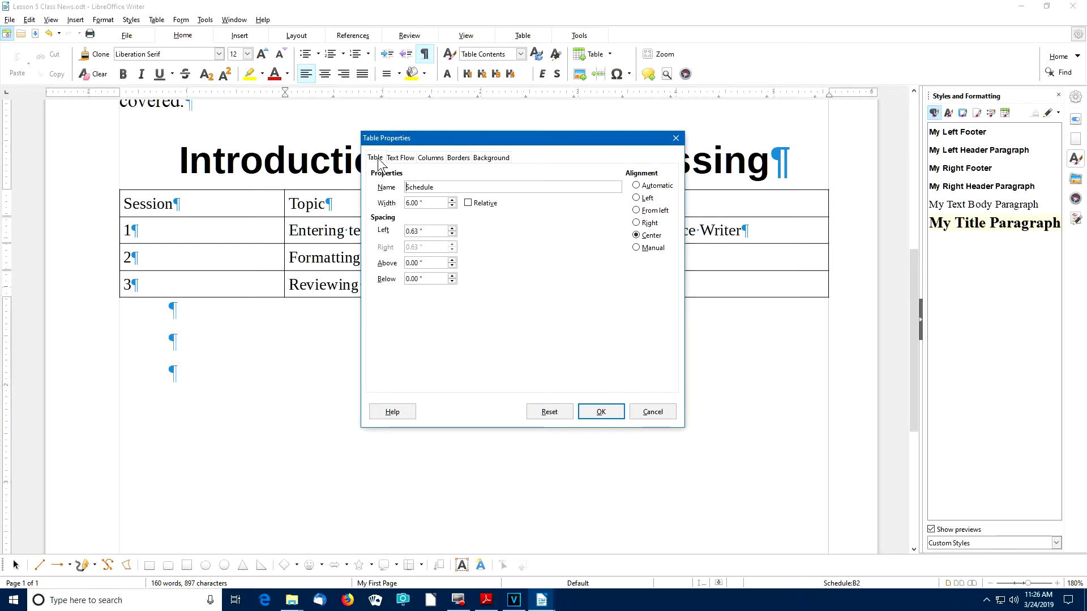
click(430, 158)
Fill the whole table's background with the light yellow color ffffd7
click(490, 158)
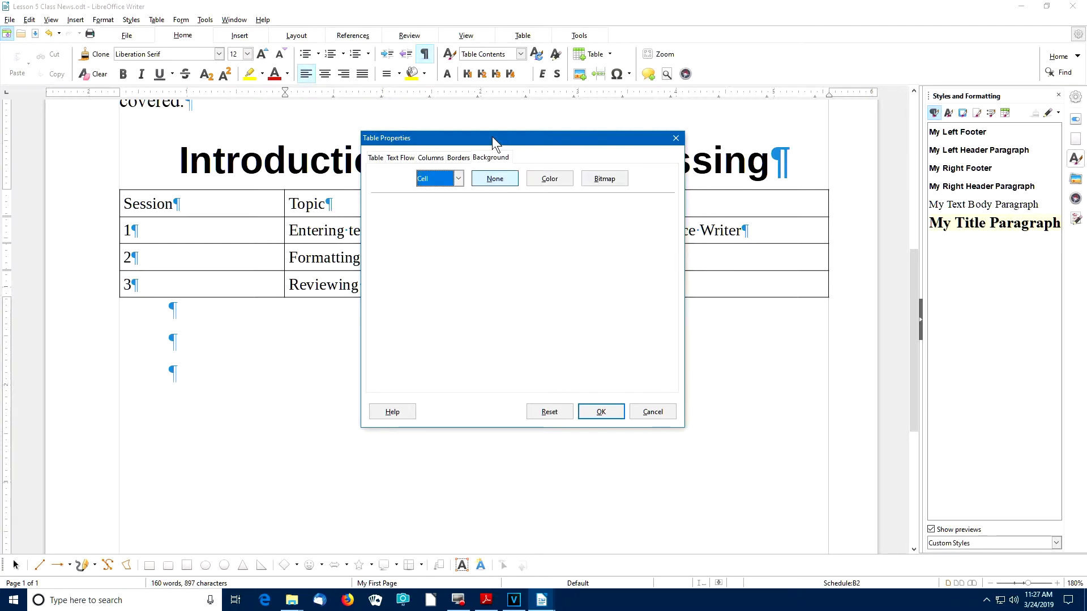
click(459, 179)
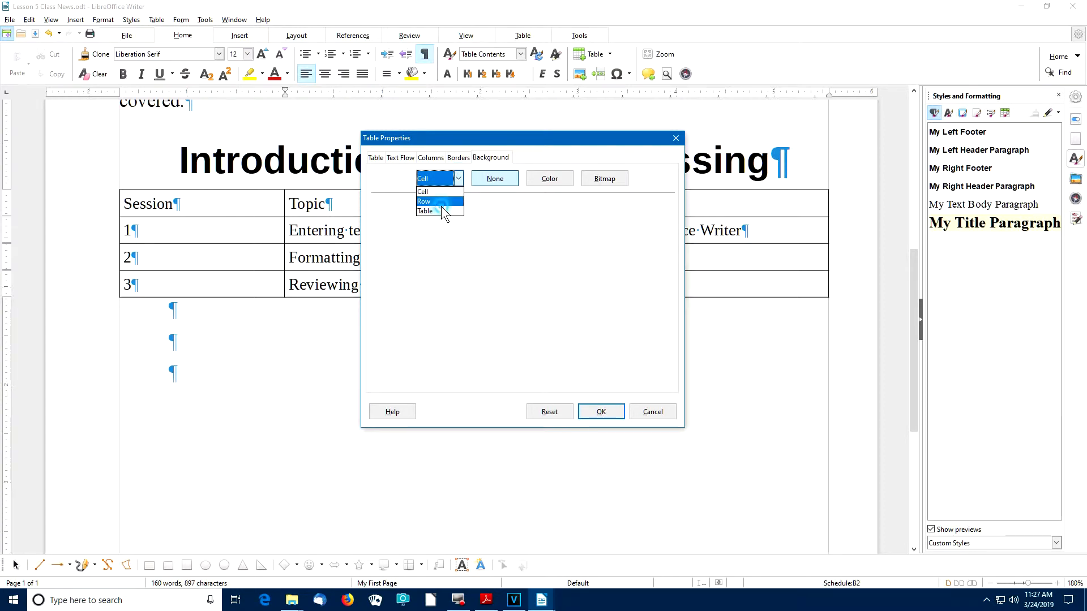
click(549, 180)
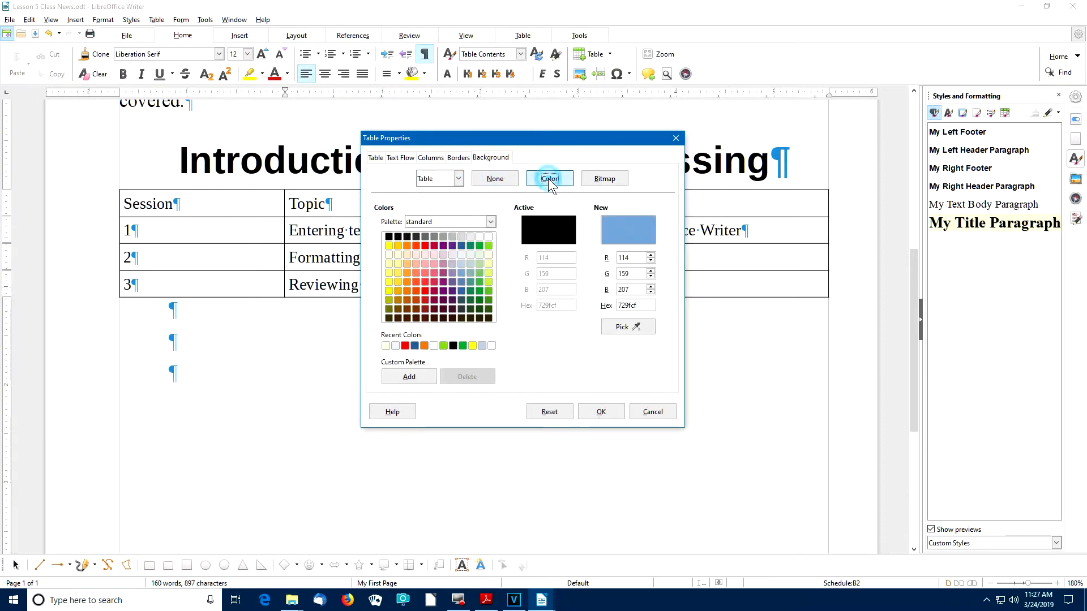
click(389, 254)
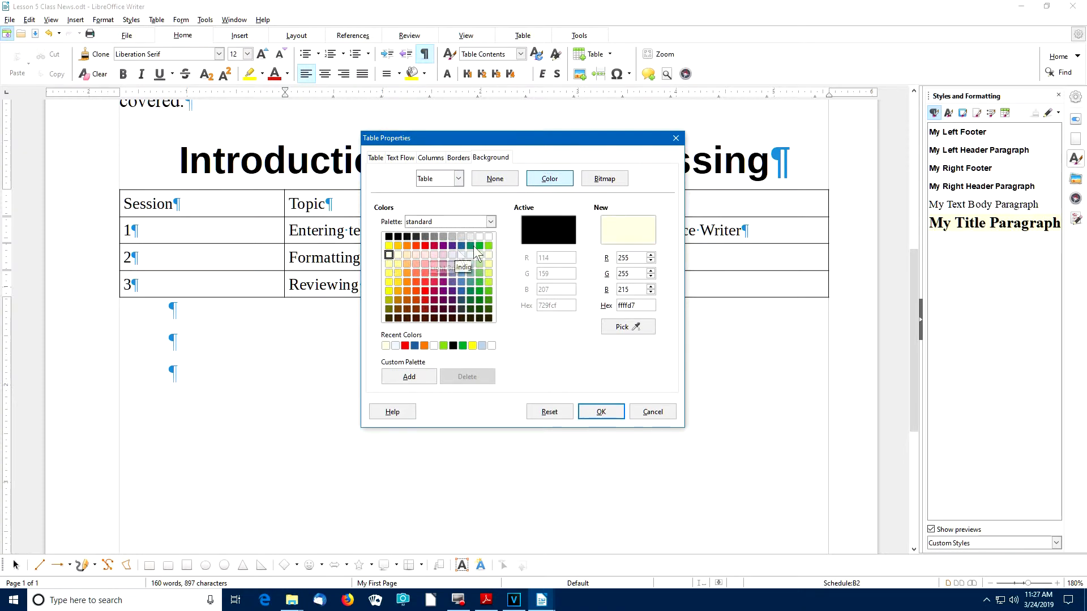
Apply a border preset with an outer box and all inner lines, and accept the table properties
click(458, 160)
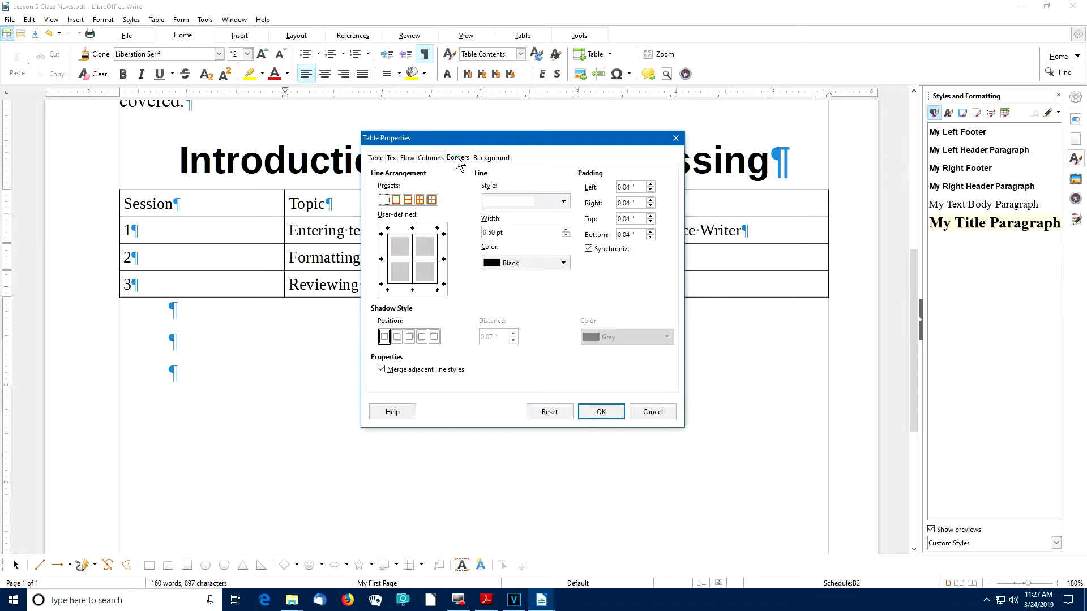
click(418, 201)
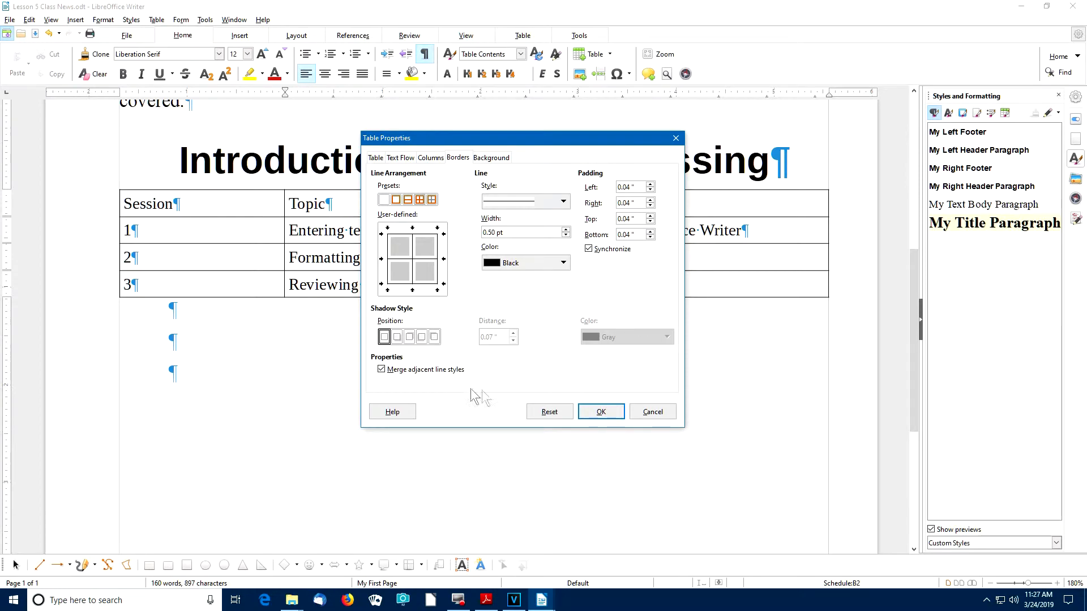
click(599, 413)
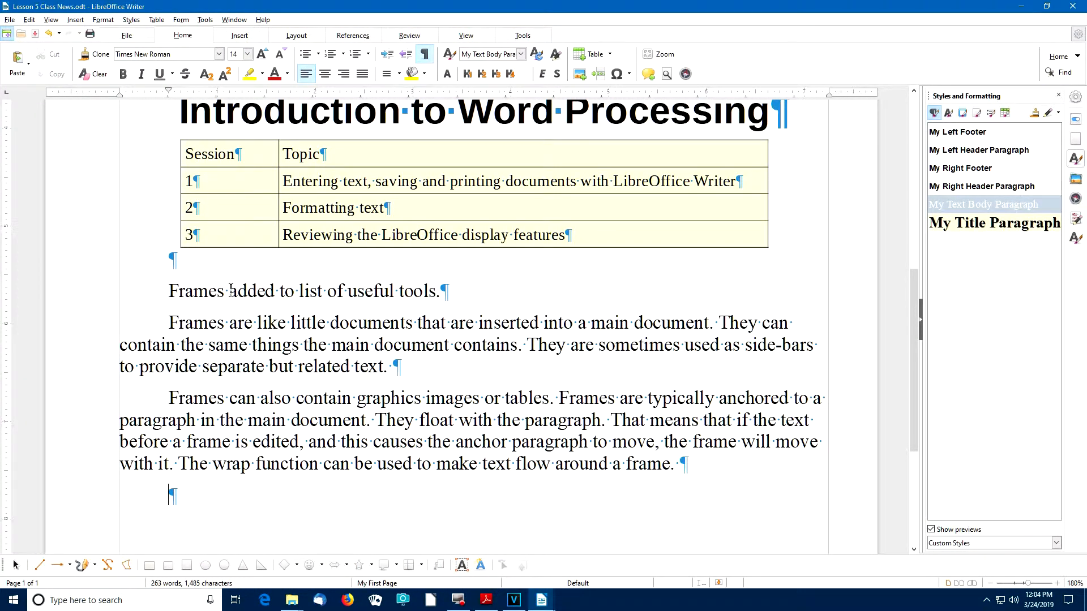
Apply the Heading 1 paragraph style to the line "Frames added to list of useful tools."
key(ctrl+z)
click(520, 55)
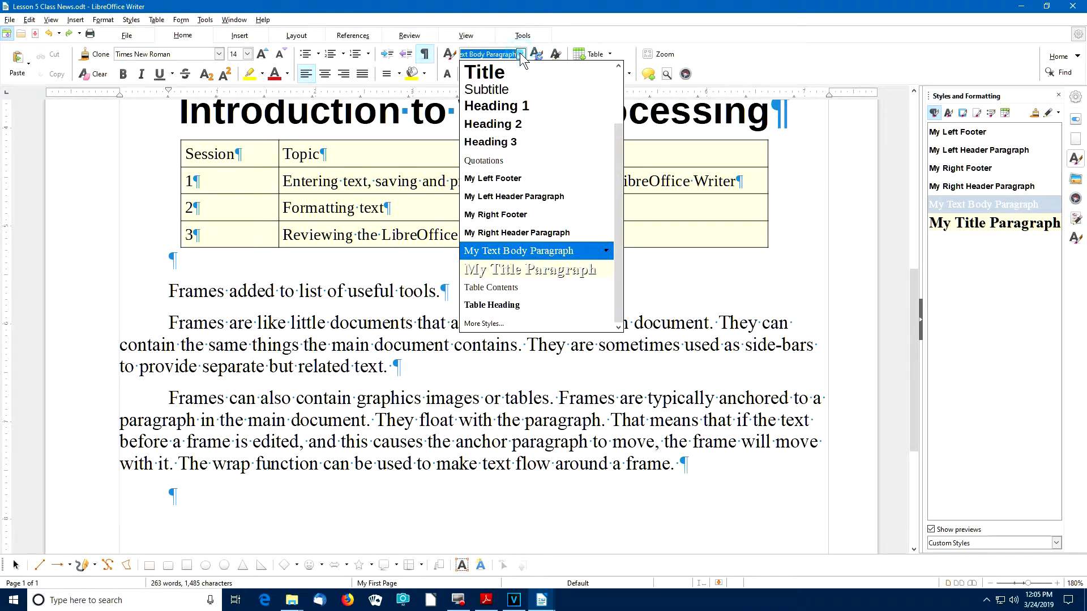
click(515, 106)
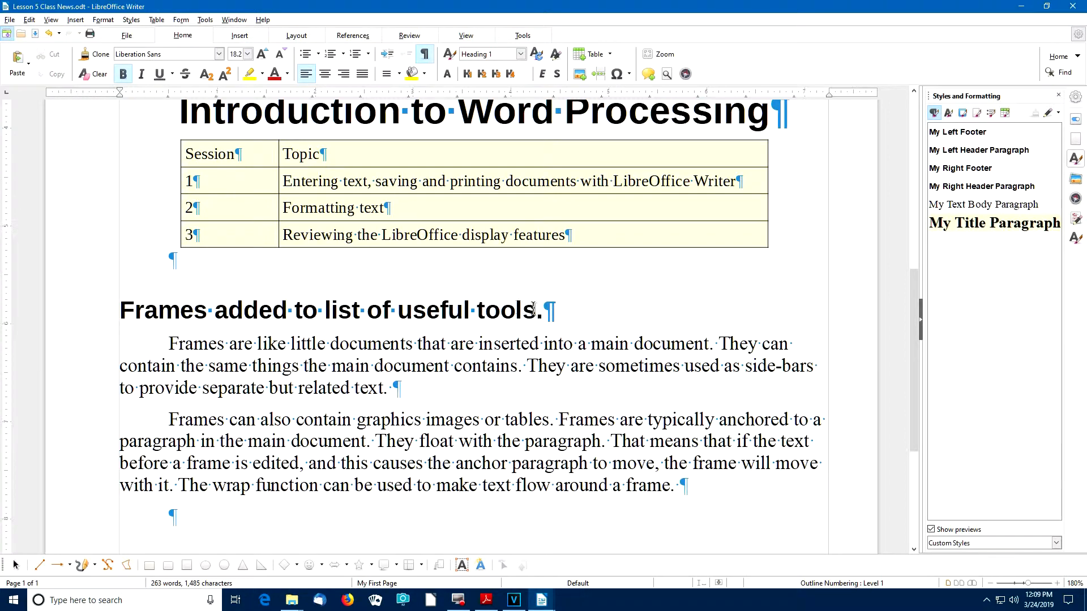
Start a frame at the end of the "Frames added" heading: 2.50" wide, at least 1.50" high, aligned right horizontally, with Before text wrap
click(543, 311)
click(76, 21)
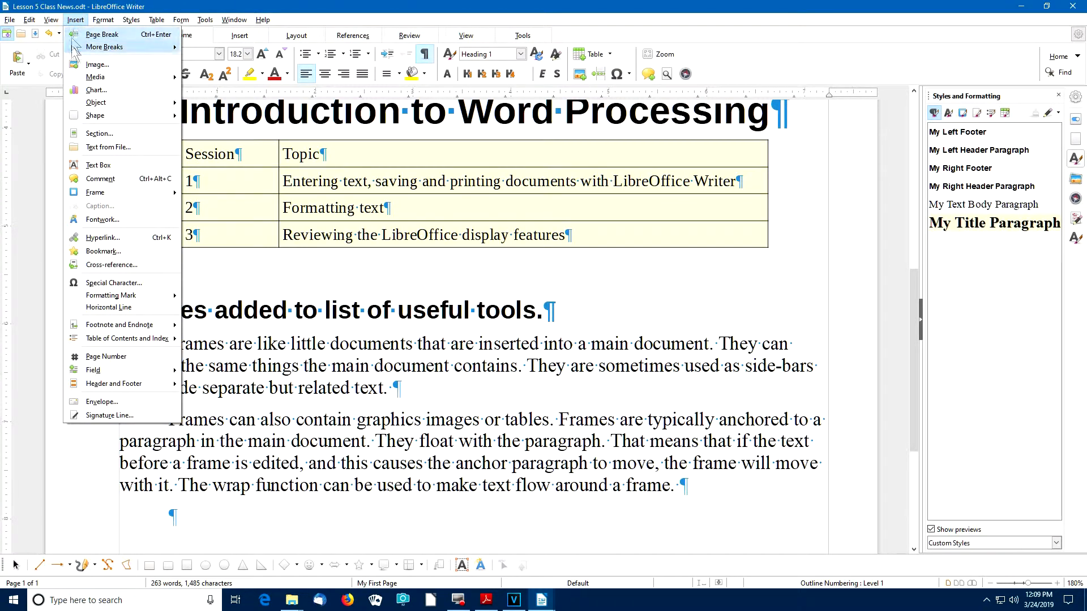
mouse_move(99, 195)
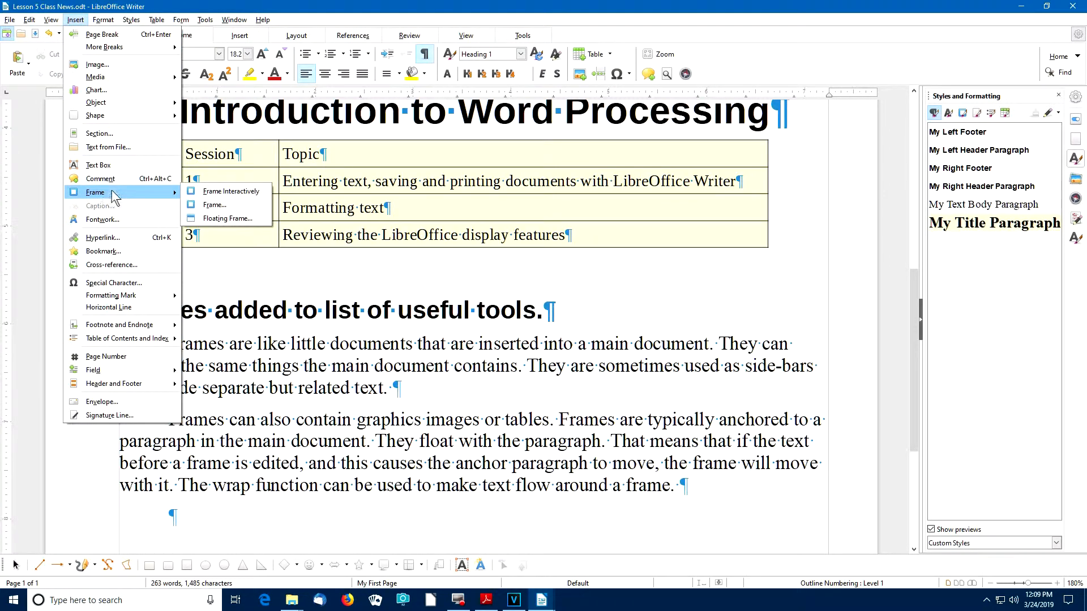
click(213, 204)
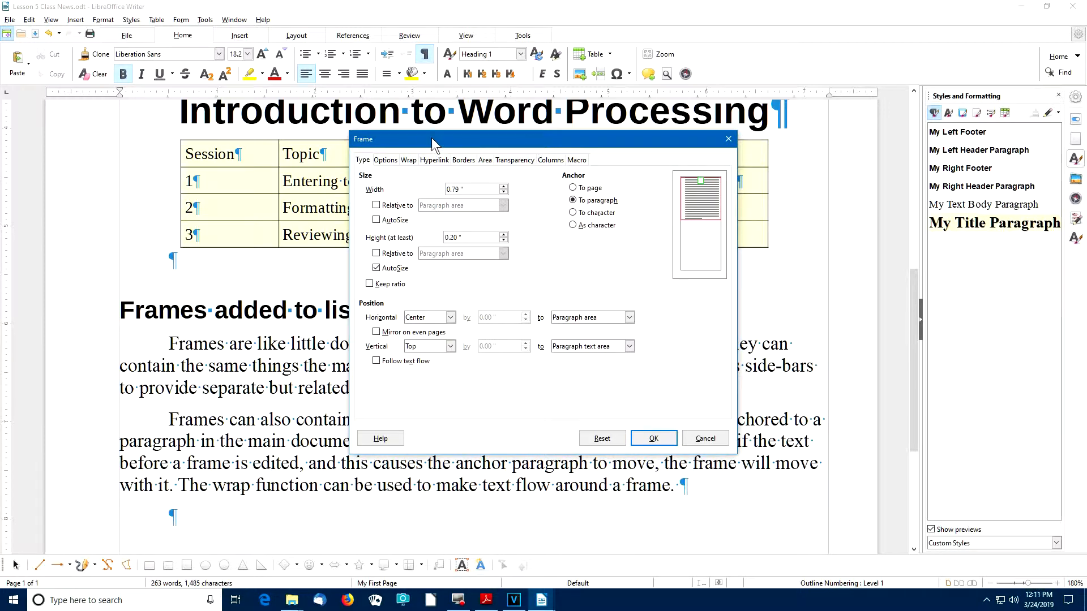
drag(481, 189, 441, 189)
drag(481, 238, 443, 237)
text(1.)
click(450, 318)
click(425, 340)
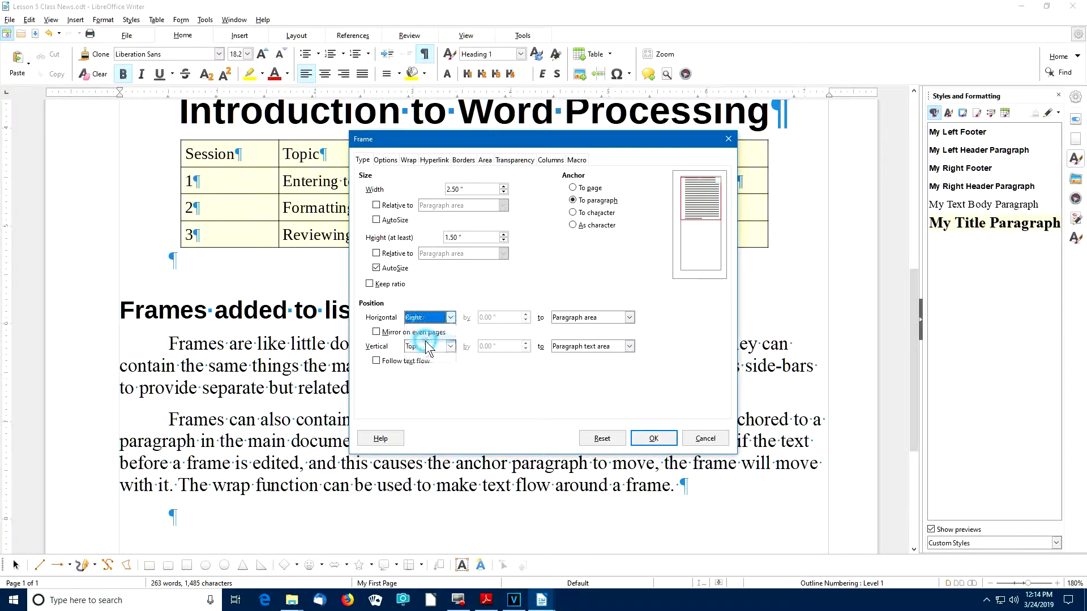
click(408, 160)
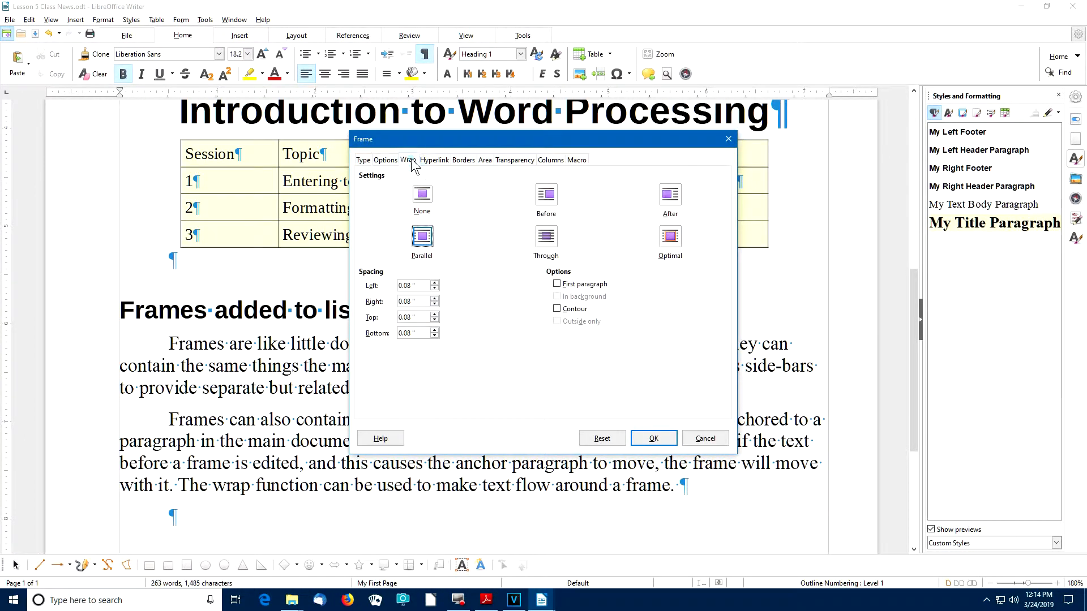
click(544, 199)
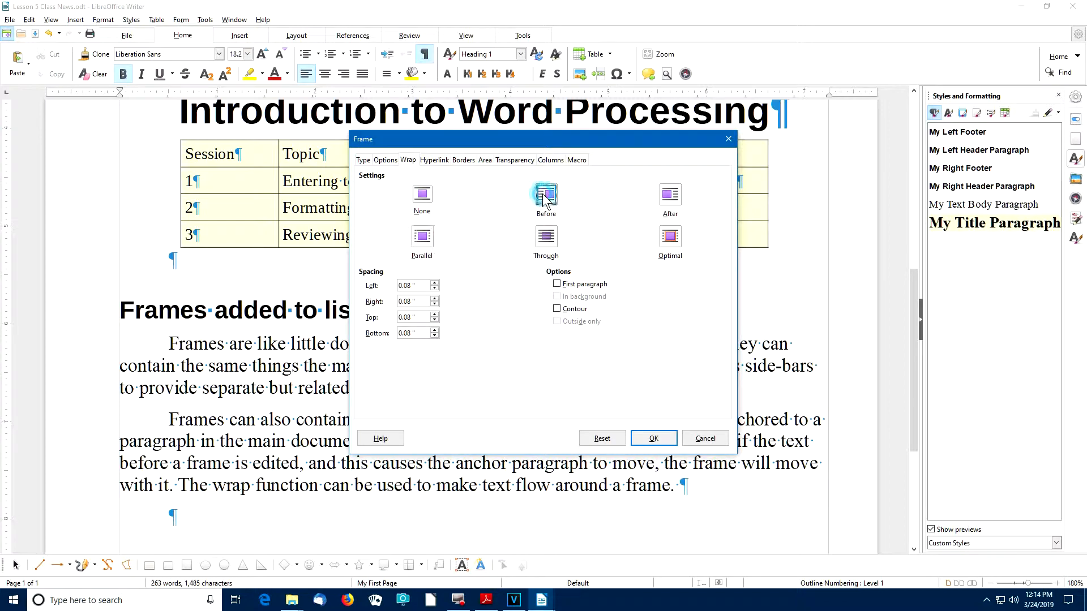
Give the frame a black 0.35 pt box border and a shadow cast to the lower right
click(463, 160)
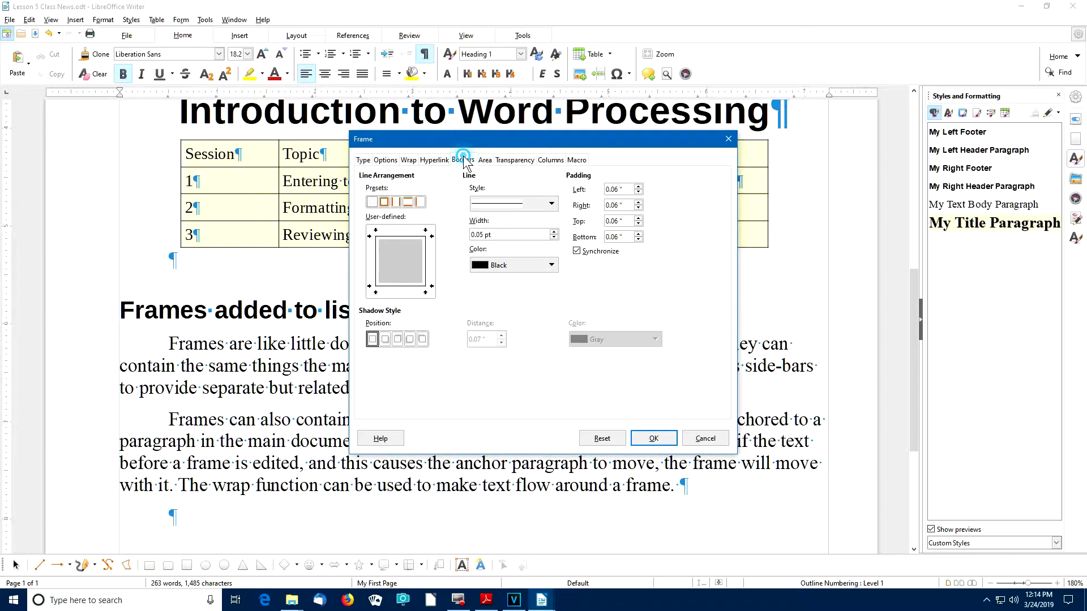
click(385, 203)
drag(512, 235, 456, 238)
text(0.35)
key(Tab)
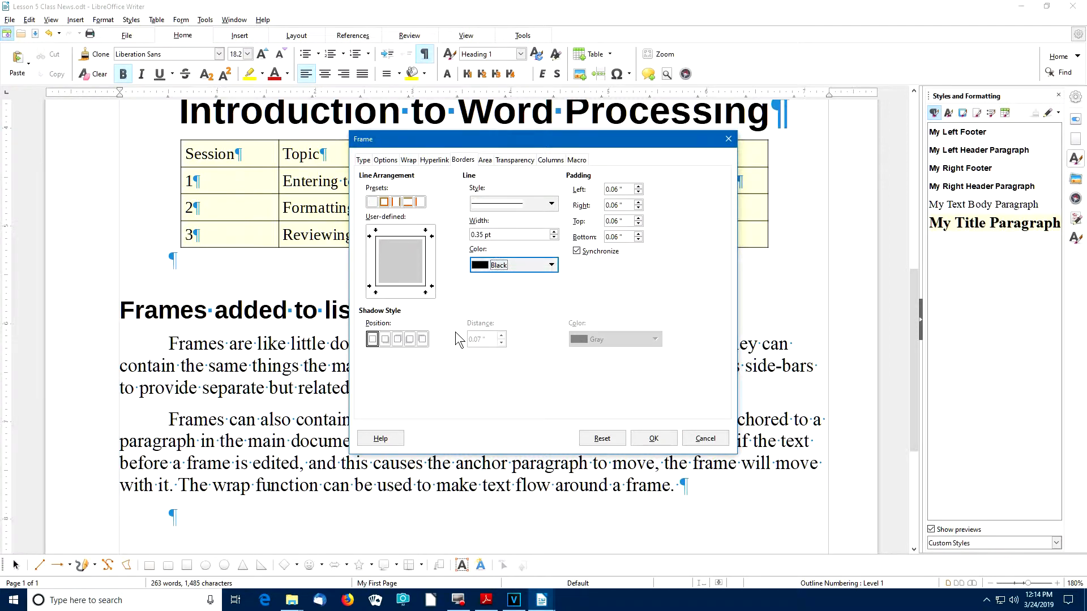
click(384, 340)
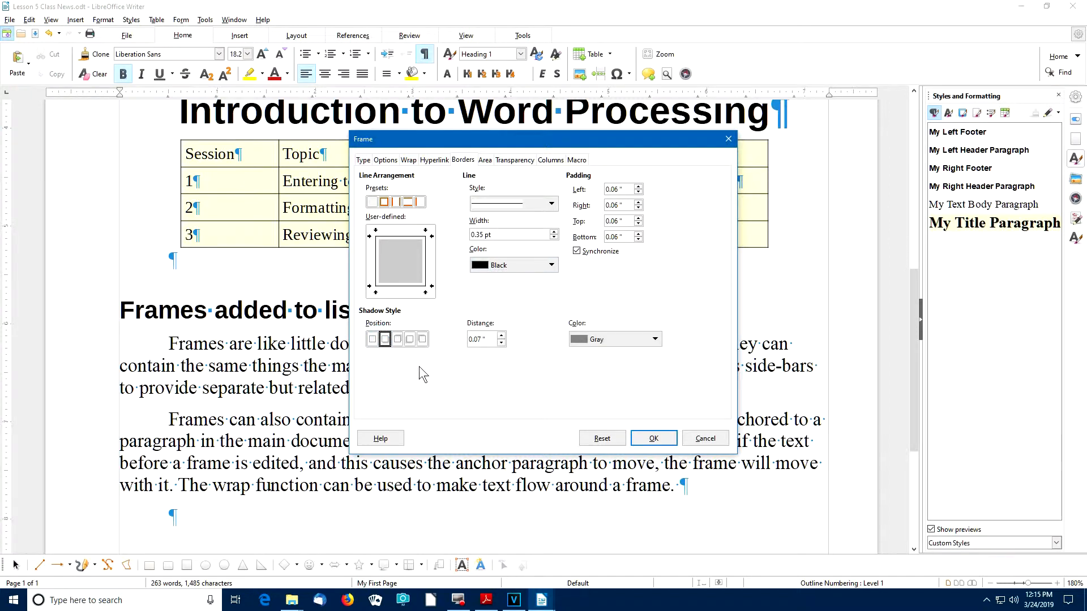
Fill the frame's area with the light yellow color ffffd7 and insert the frame
click(487, 160)
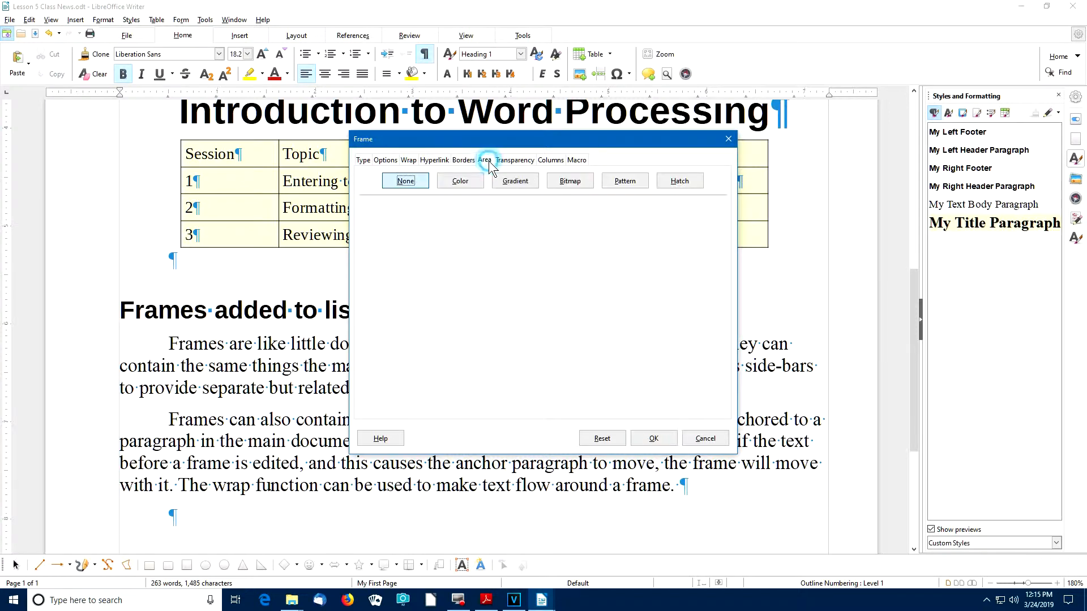
click(459, 182)
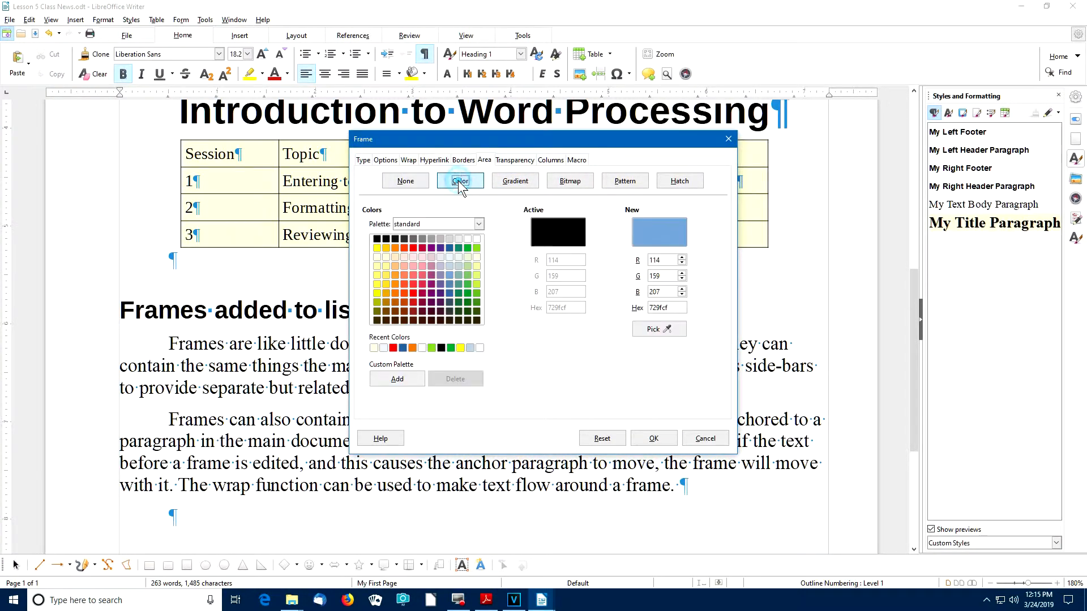
click(377, 257)
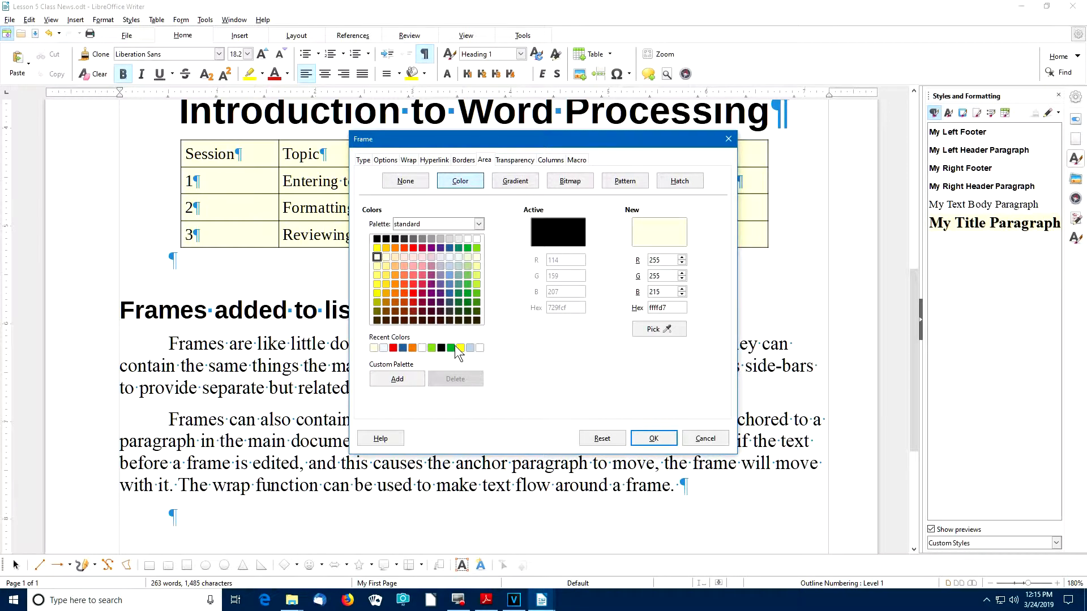
click(645, 439)
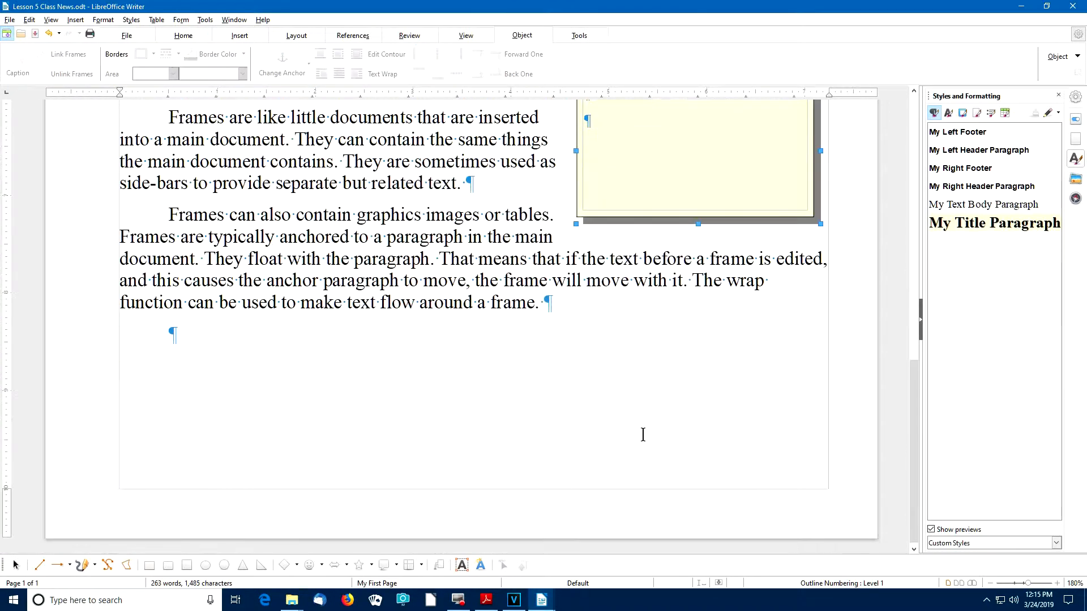
Enter "This text is inside a frame. Text in a frame can use any paragraph style." inside the frame
scroll(495, 317, up, 3)
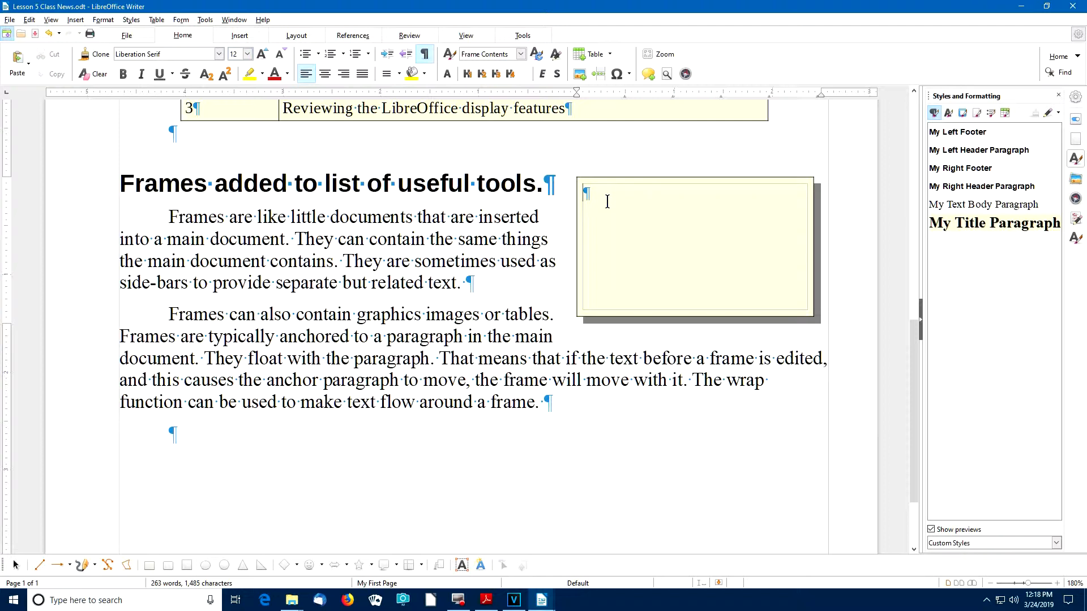
text(This text is inside a frame. Text in a frame can use any paragraph style.)
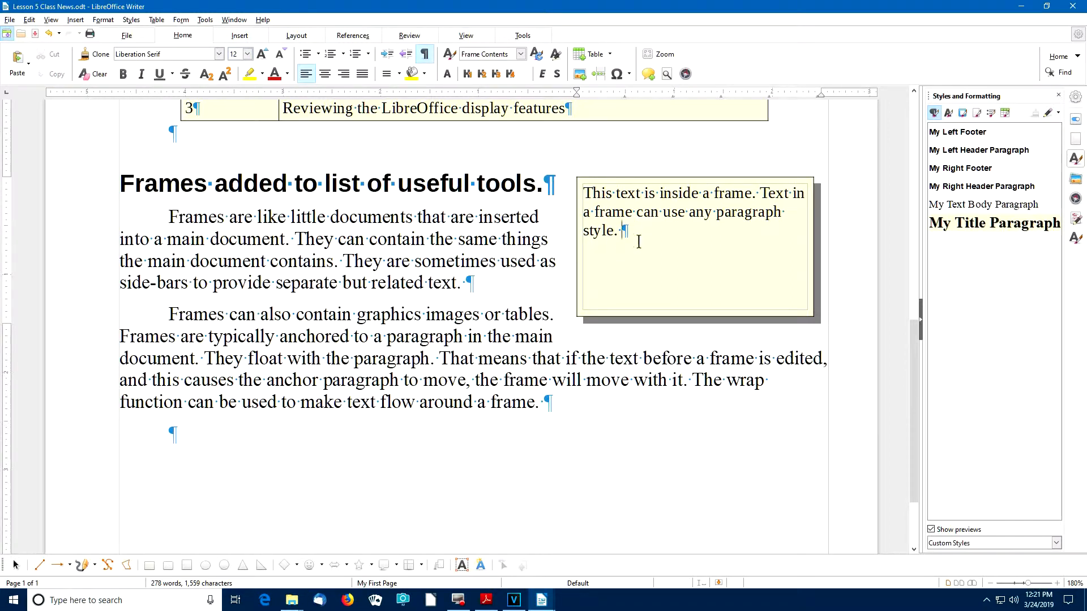
click(501, 241)
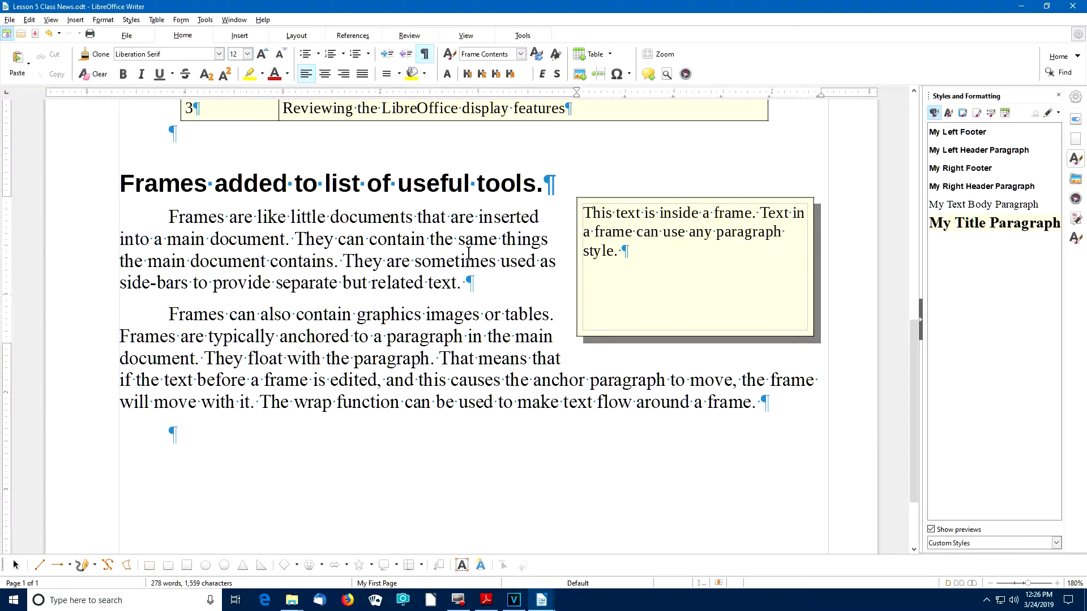
Shorten the frame to about 0.87" high and move it slightly down and left, beside the first body paragraph
click(575, 271)
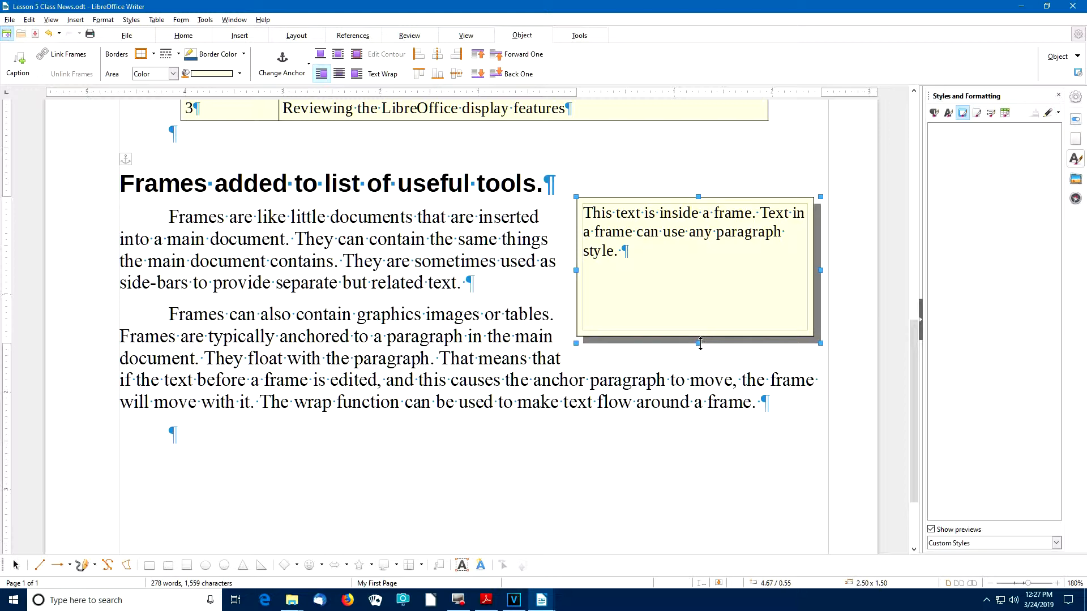
drag(700, 343, 694, 276)
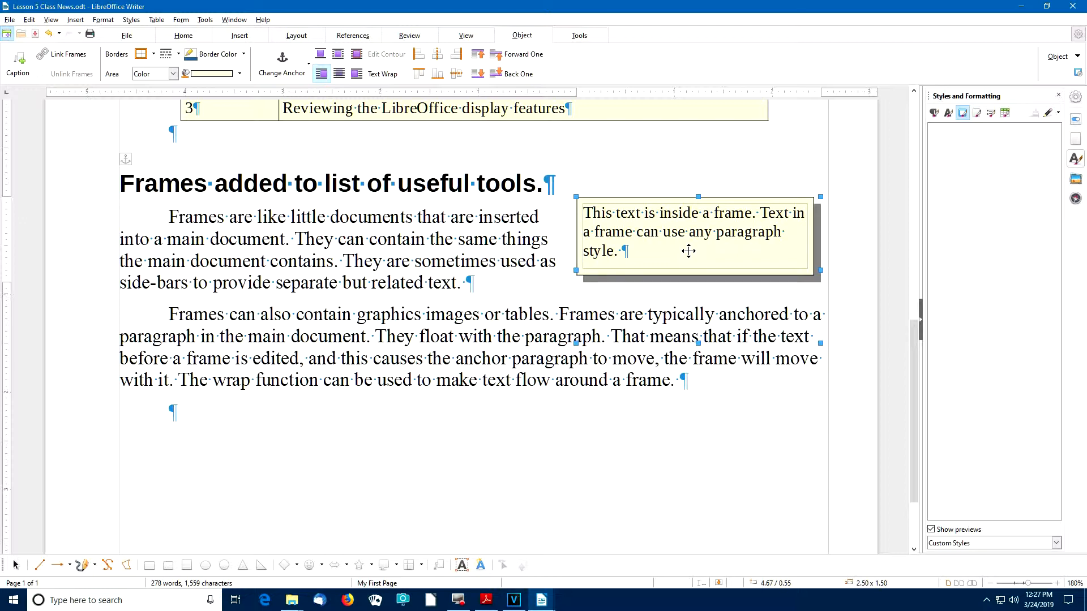
drag(688, 251, 681, 284)
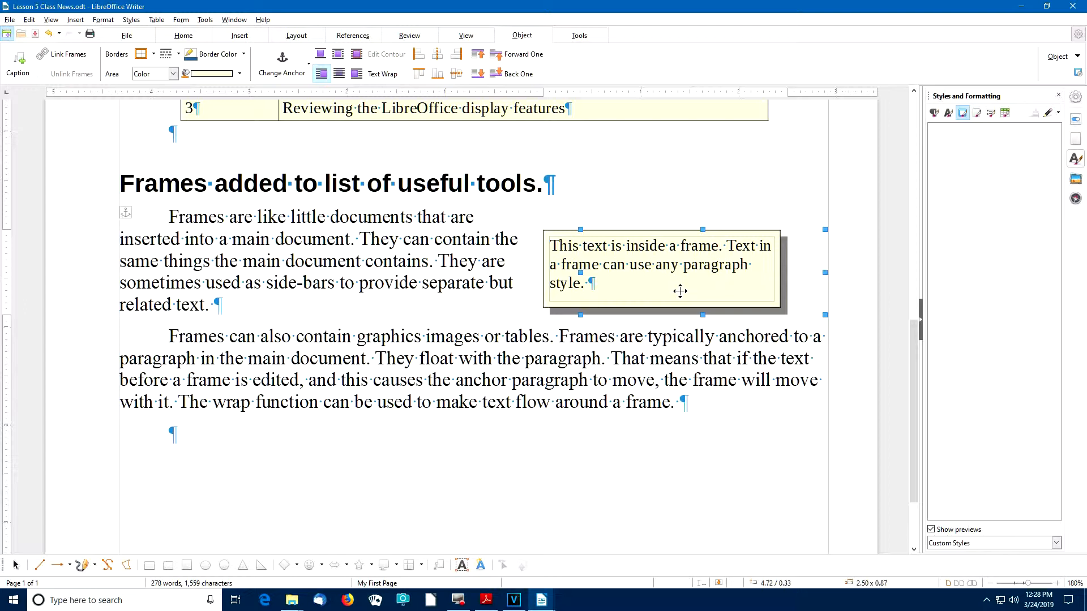
Try the text frame centered horizontally before aligning it to the right edge of the paragraph area
click(672, 288)
click(440, 59)
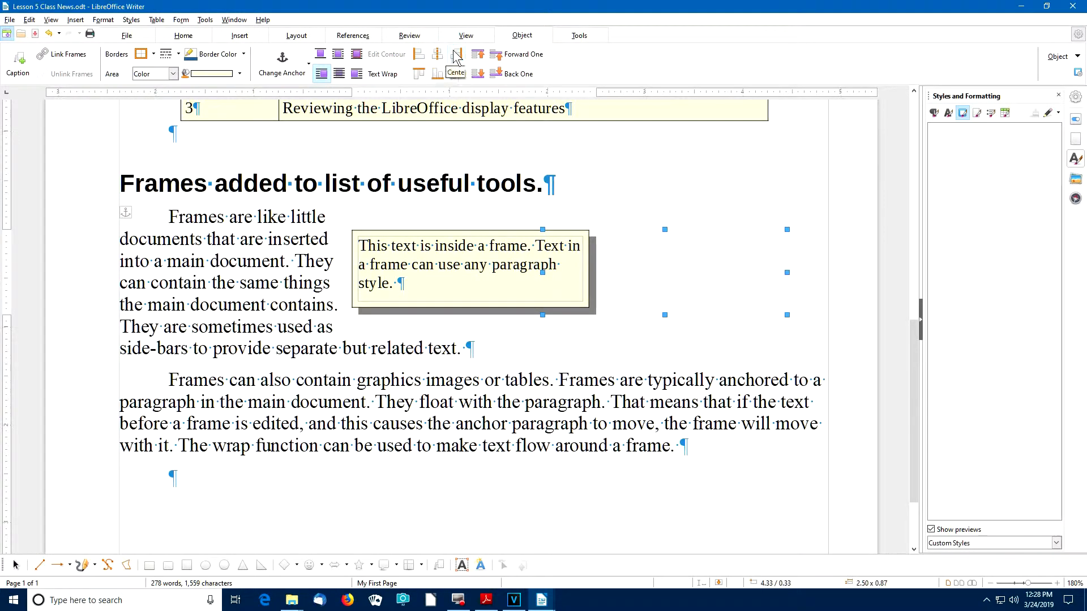
click(457, 55)
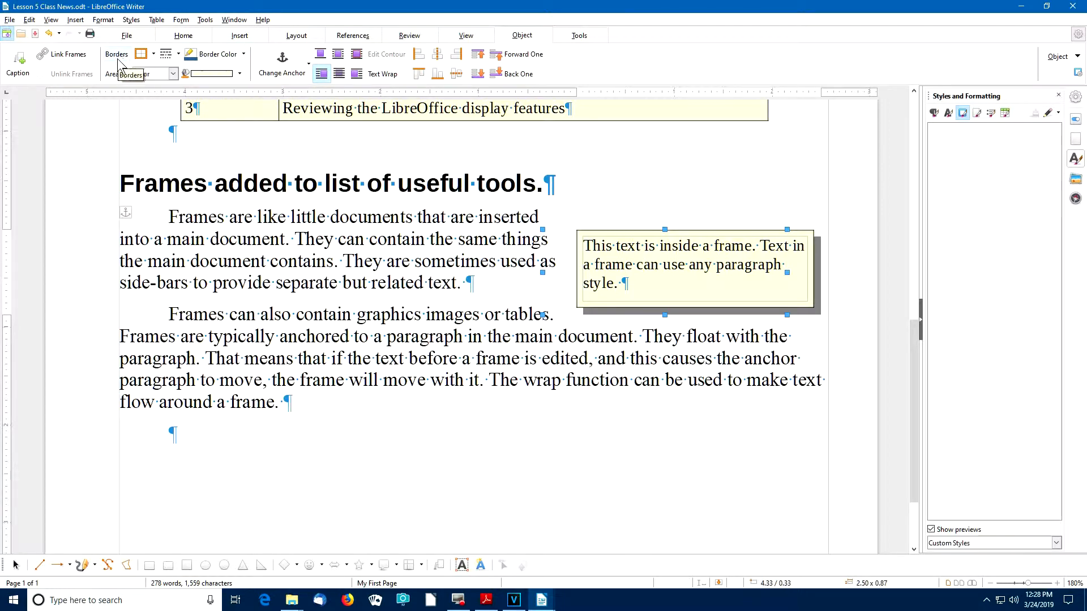
Change the text frame's fill to a very light blue from the standard palette
click(240, 75)
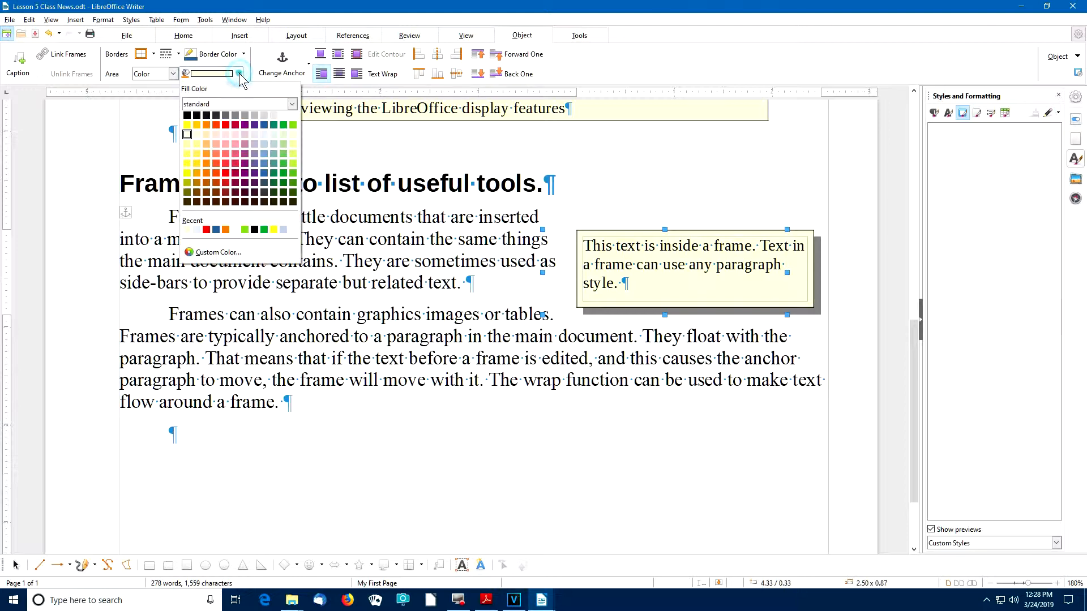
click(268, 138)
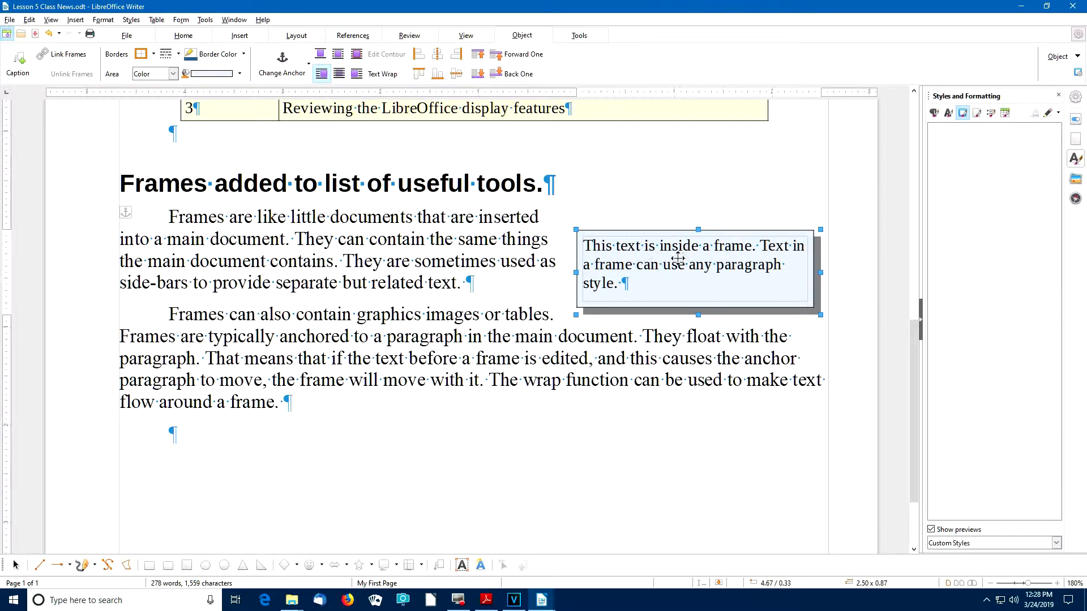
Open the text frame's properties and review its type, options, wrap and hyperlink settings
right_click(660, 273)
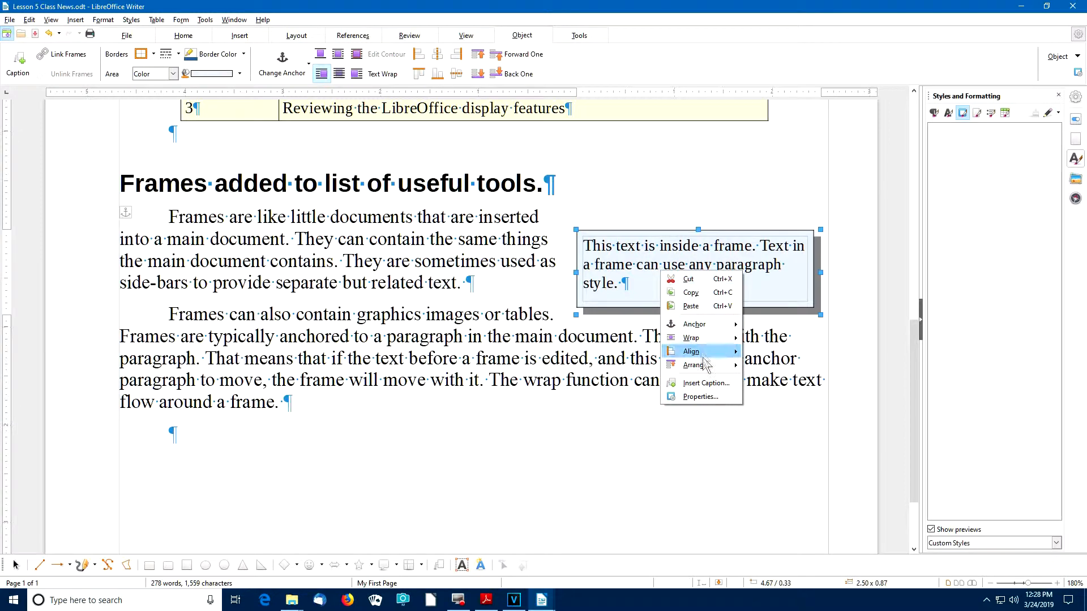
click(707, 396)
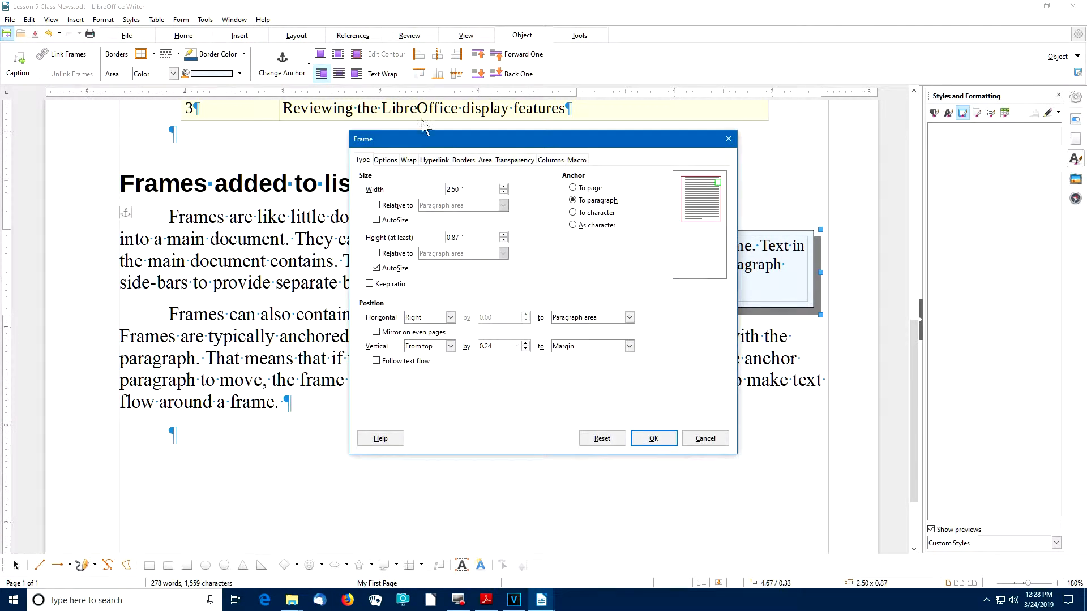
drag(460, 138, 443, 138)
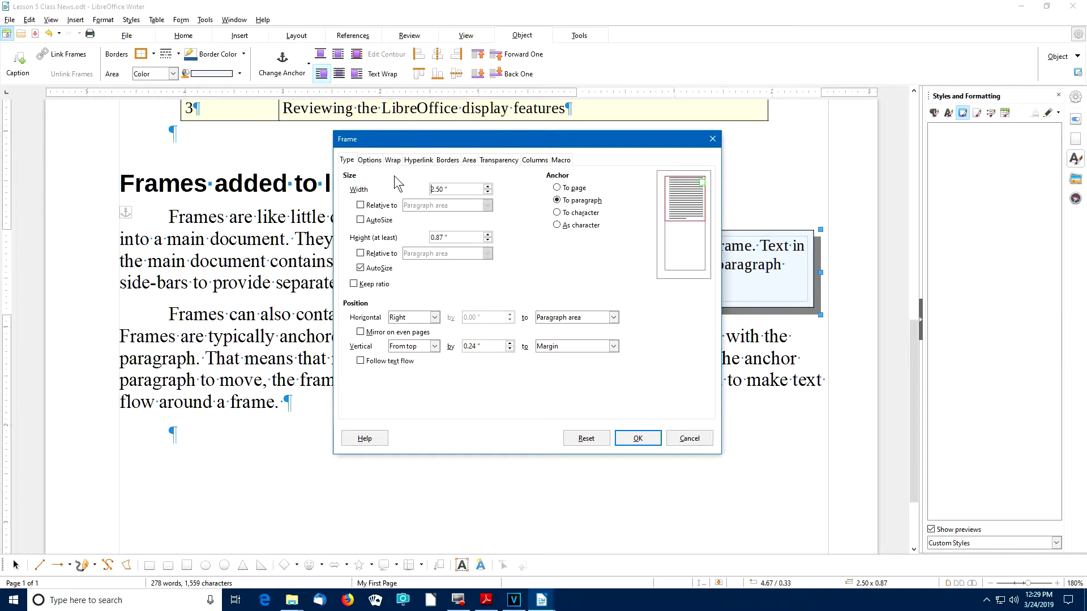
click(375, 161)
click(393, 161)
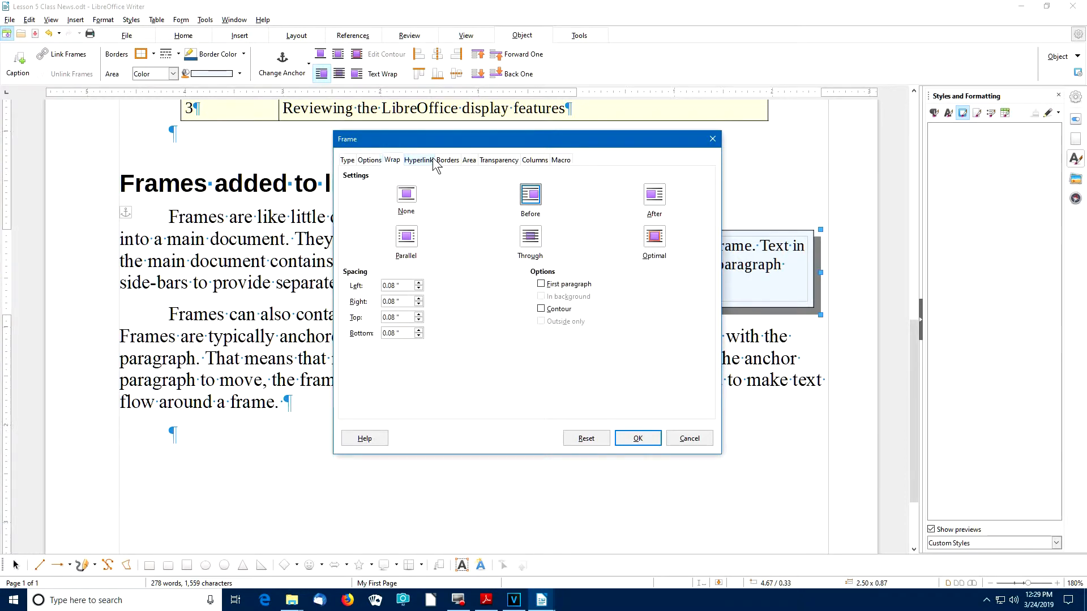
click(417, 161)
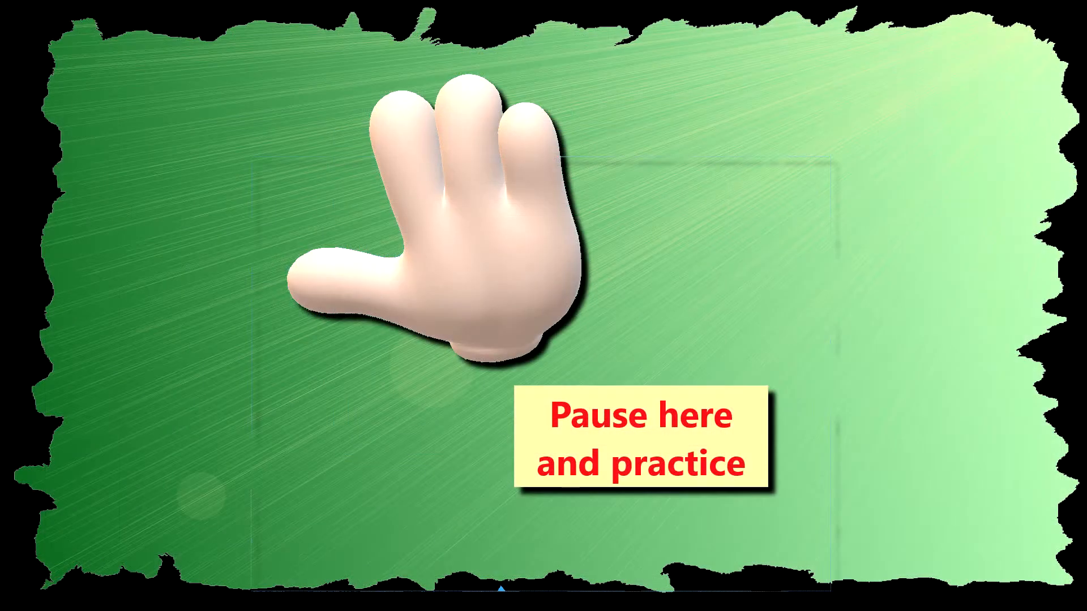